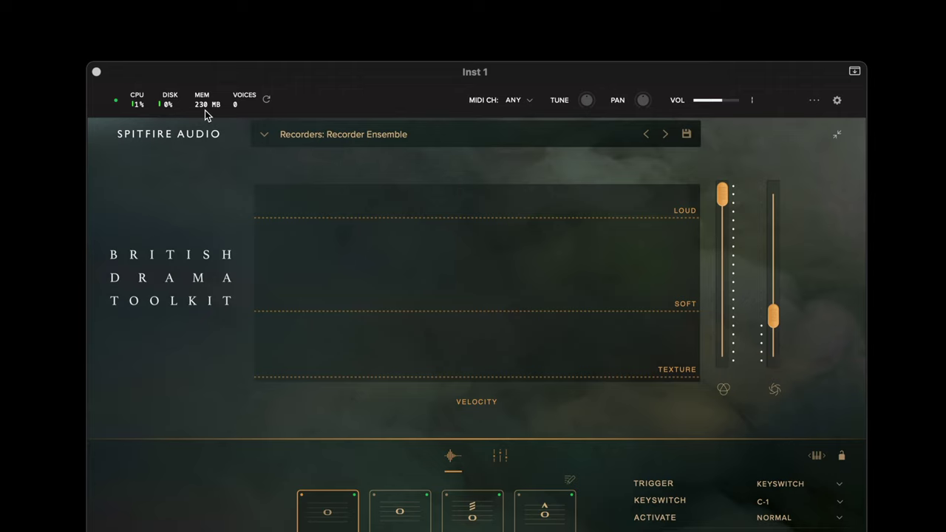
# Browse the refresh options and MIDI channel list, leaving the MIDI channel on ANY
pyautogui.click(266, 99)
pyautogui.click(267, 99)
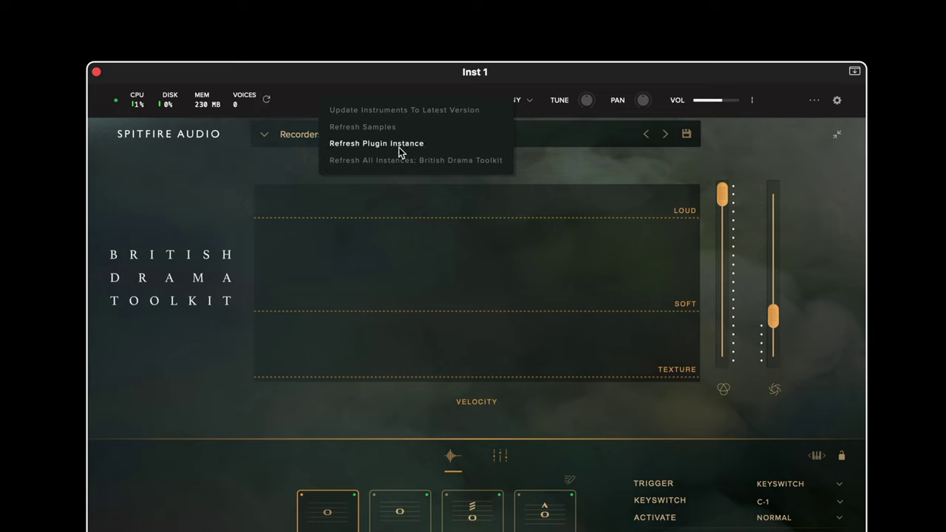
pyautogui.click(402, 102)
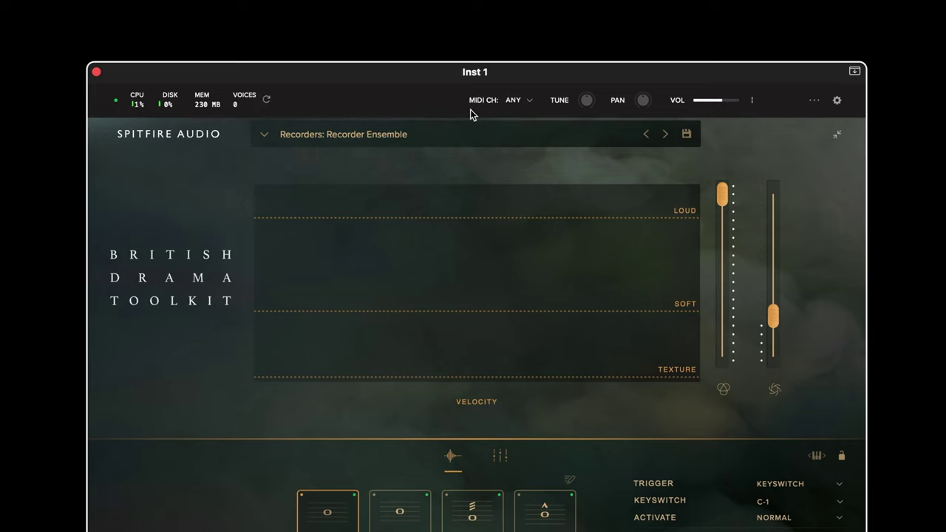
pyautogui.click(514, 103)
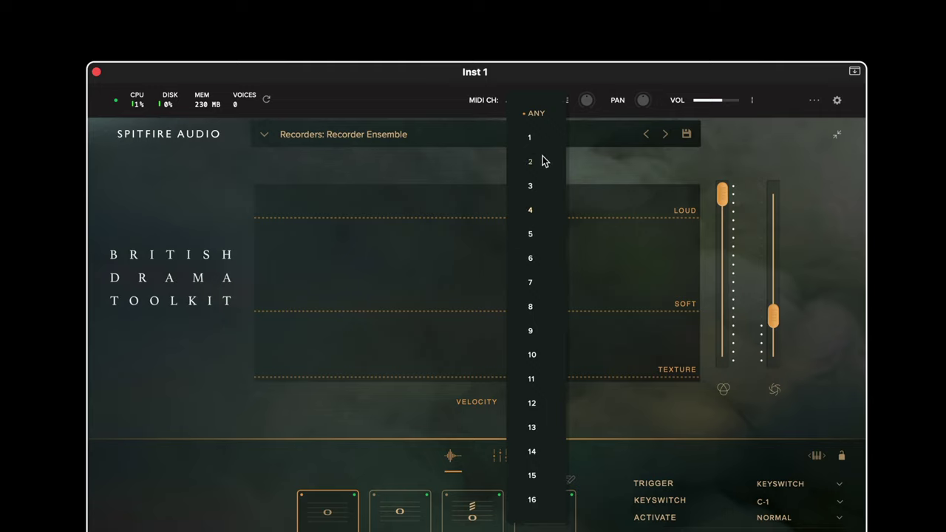
pyautogui.click(540, 78)
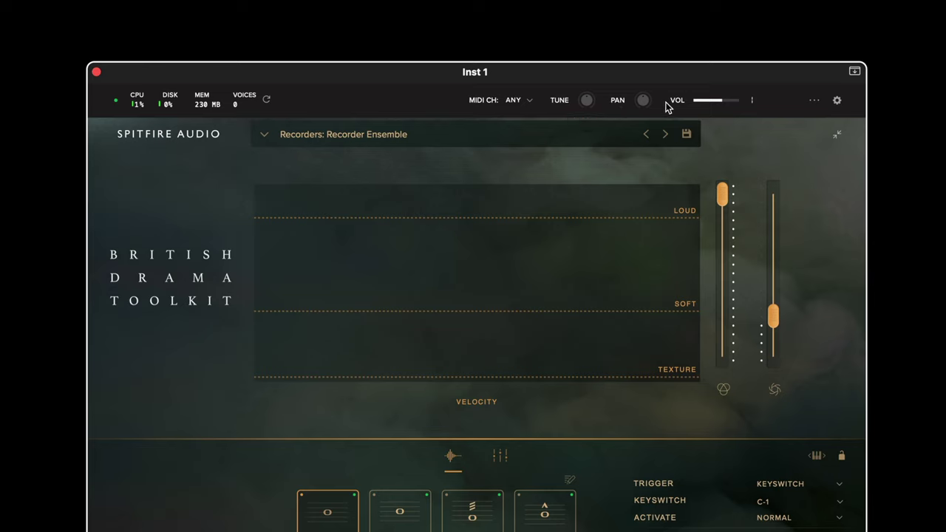
# Open the velocity-to-dynamics choices and keep Compressed Velocity High
pyautogui.moveTo(705, 103)
pyautogui.click(812, 103)
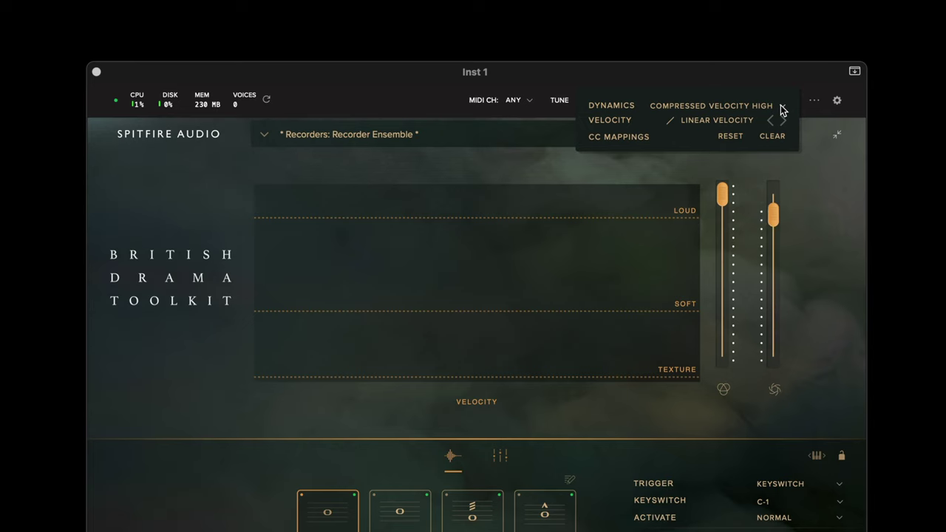
pyautogui.click(782, 108)
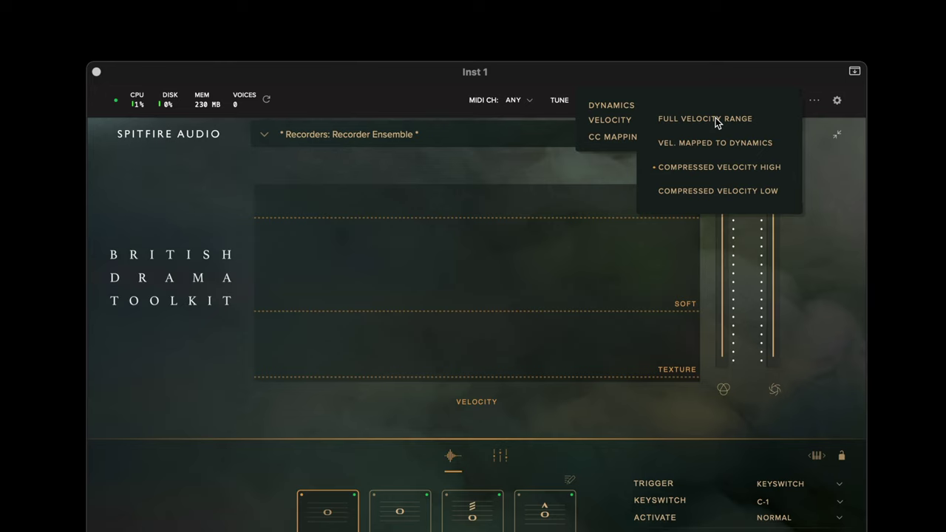
pyautogui.click(789, 218)
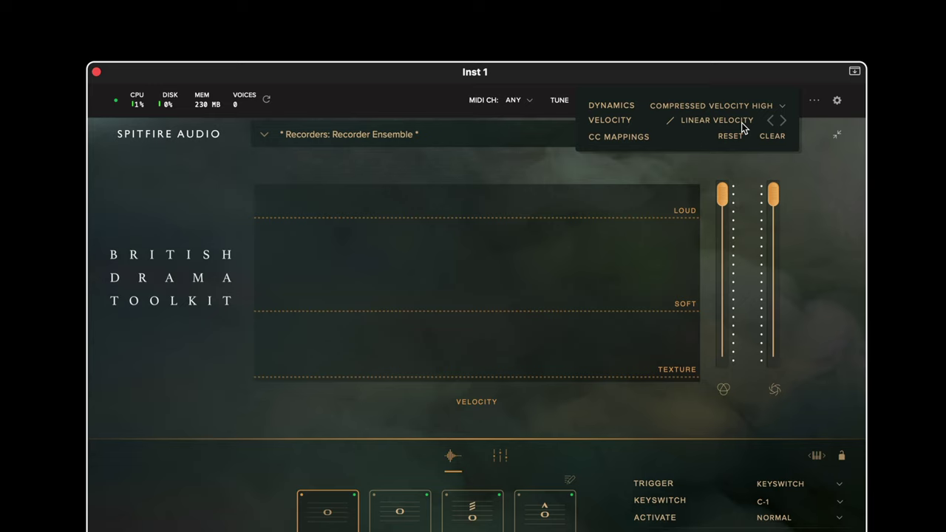
# Cycle the velocity curve through Exponential Neg., Exponential Pos. and Linear to Shelf Velocity
pyautogui.click(783, 122)
pyautogui.click(783, 121)
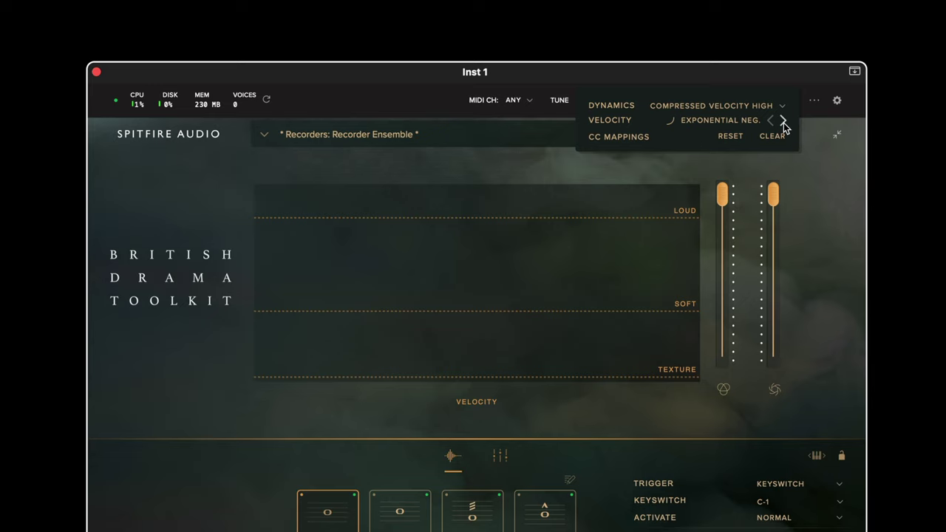
pyautogui.click(783, 121)
pyautogui.click(783, 121)
pyautogui.click(783, 121)
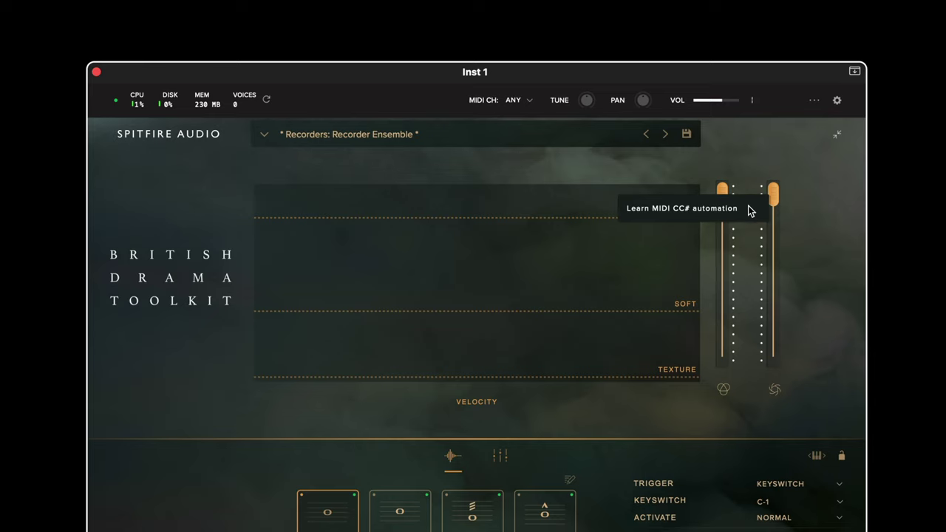
pyautogui.click(812, 101)
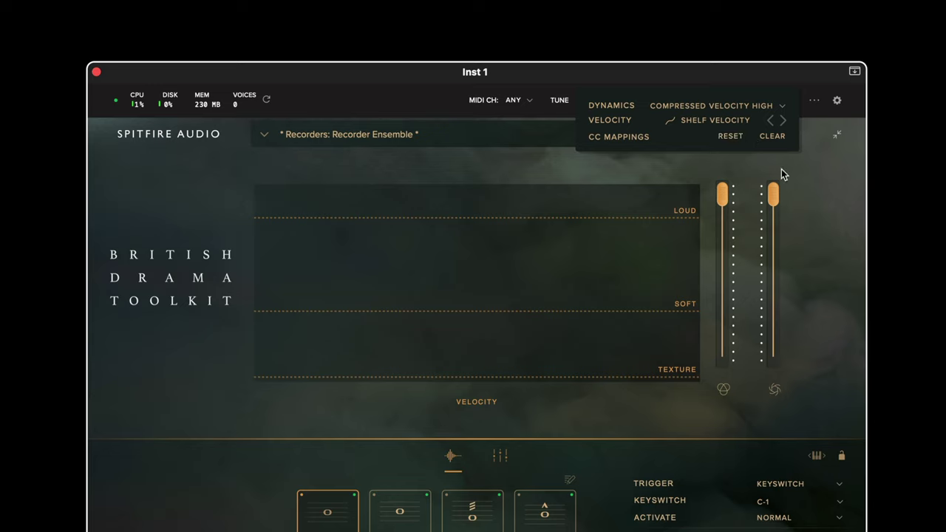
pyautogui.moveTo(778, 189)
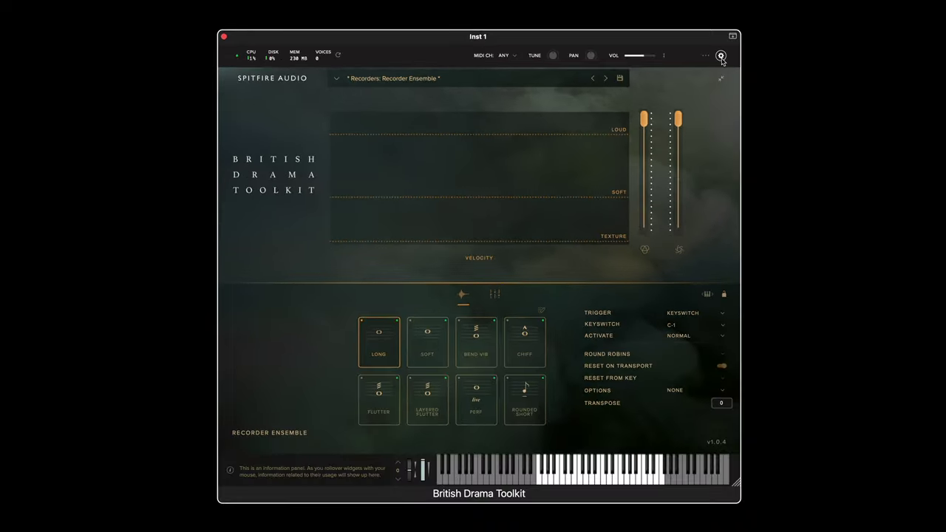
# Look through the Interface and Audio pages of the plugin settings
pyautogui.click(721, 57)
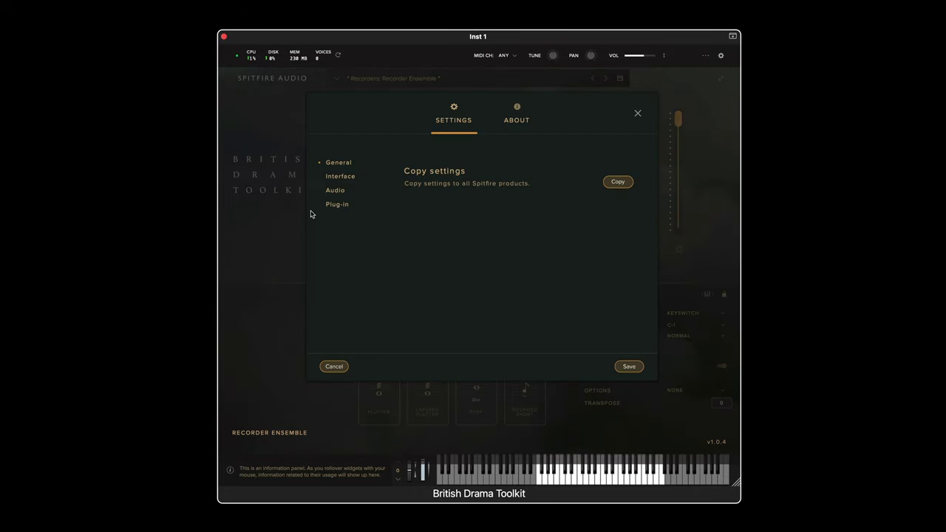
pyautogui.click(352, 178)
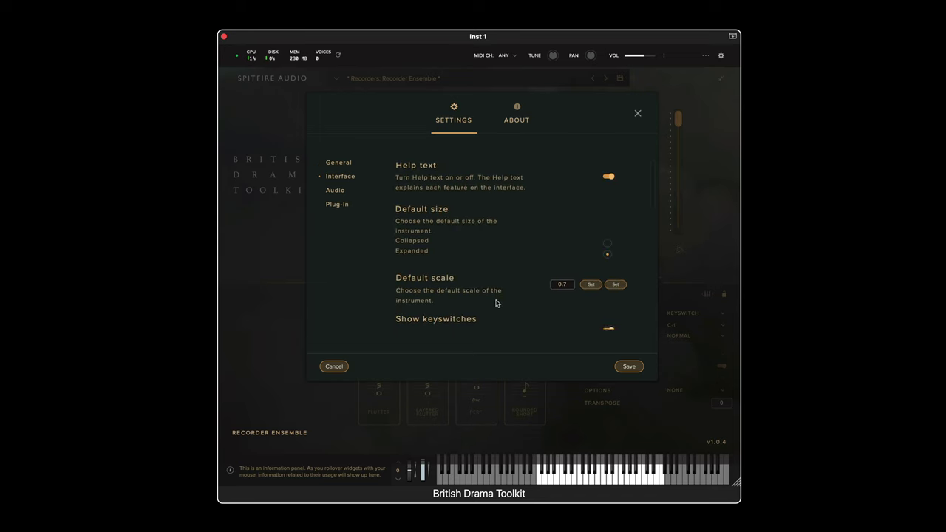
pyautogui.scroll(-1, 496, 303)
pyautogui.scroll(-5, 532, 286)
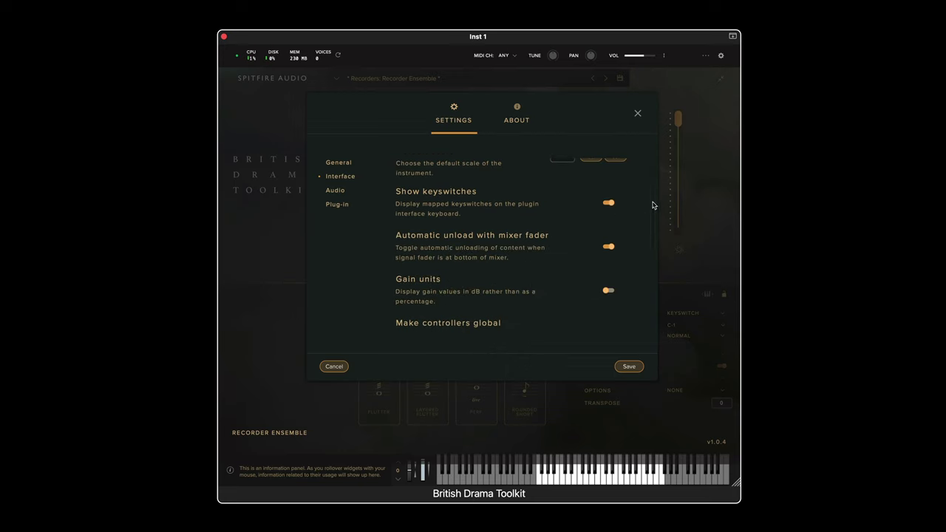
pyautogui.scroll(-1, 443, 198)
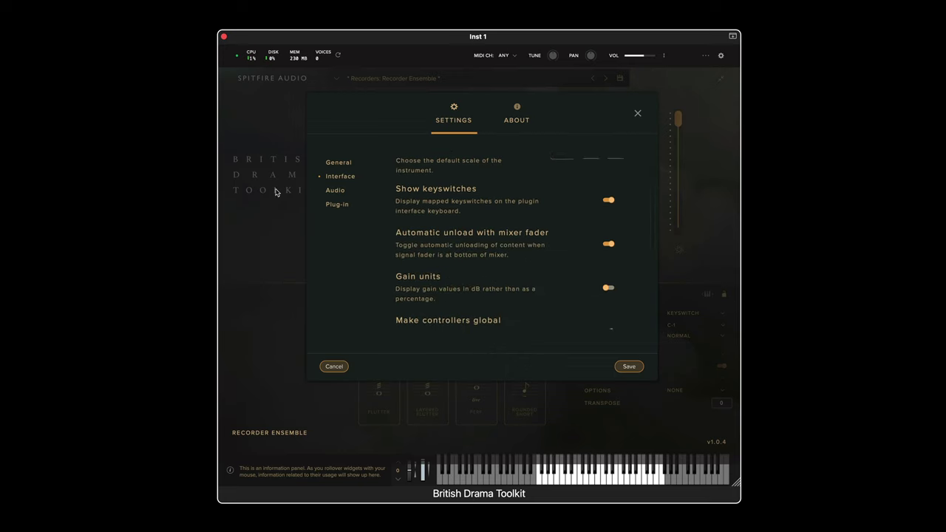
pyautogui.click(334, 189)
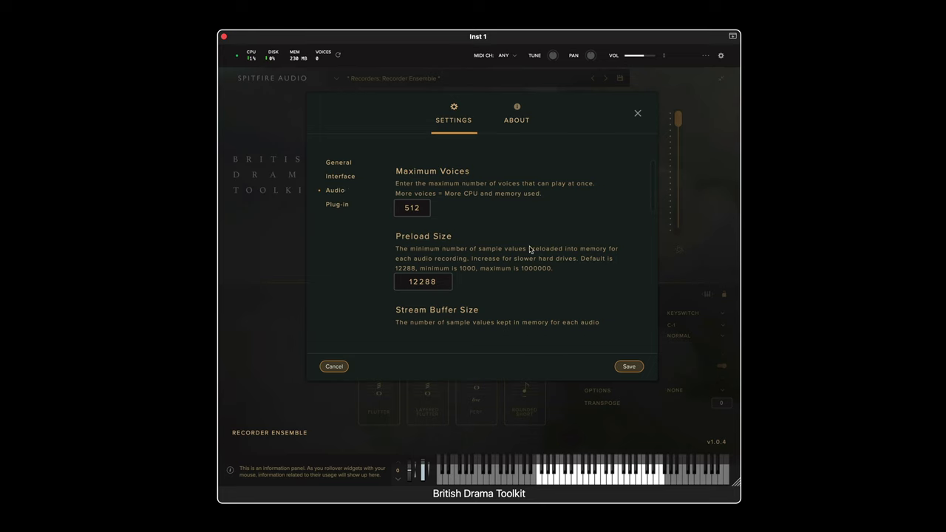
pyautogui.scroll(-2, 527, 250)
pyautogui.scroll(-2, 529, 250)
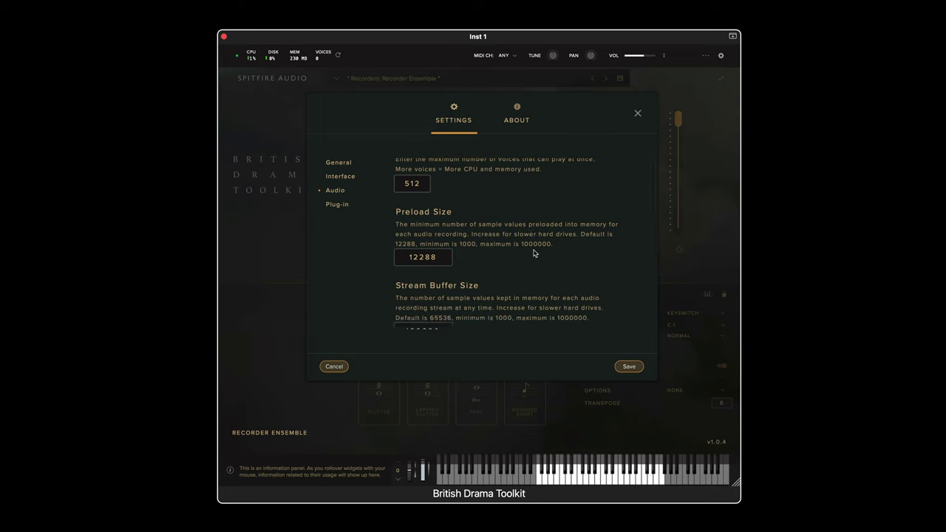
pyautogui.scroll(-2, 535, 253)
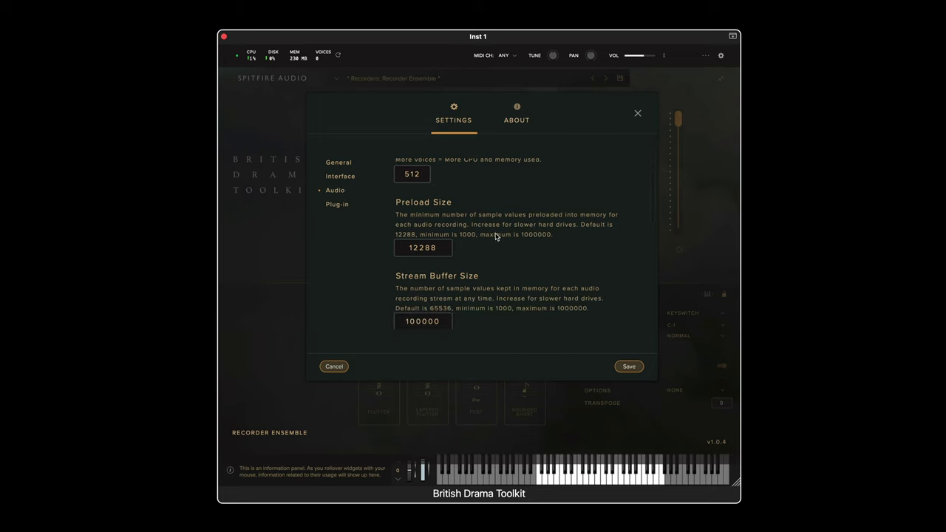
# Set the Plug-in default preset to None and save the settings
pyautogui.click(336, 206)
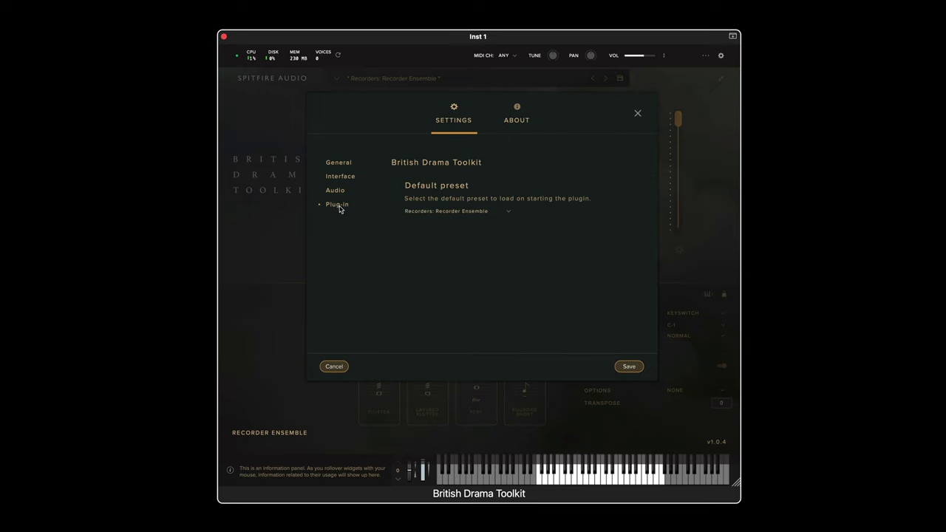
pyautogui.click(466, 212)
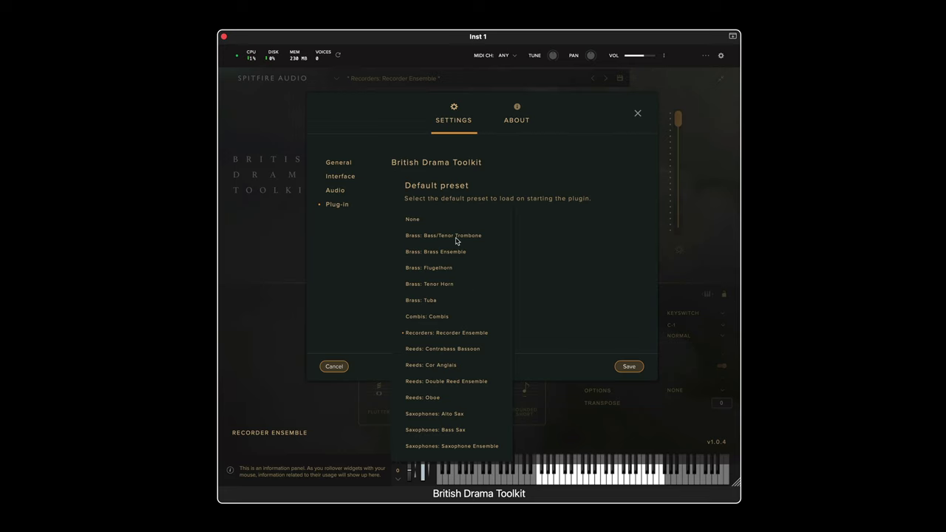
pyautogui.click(455, 221)
pyautogui.click(628, 366)
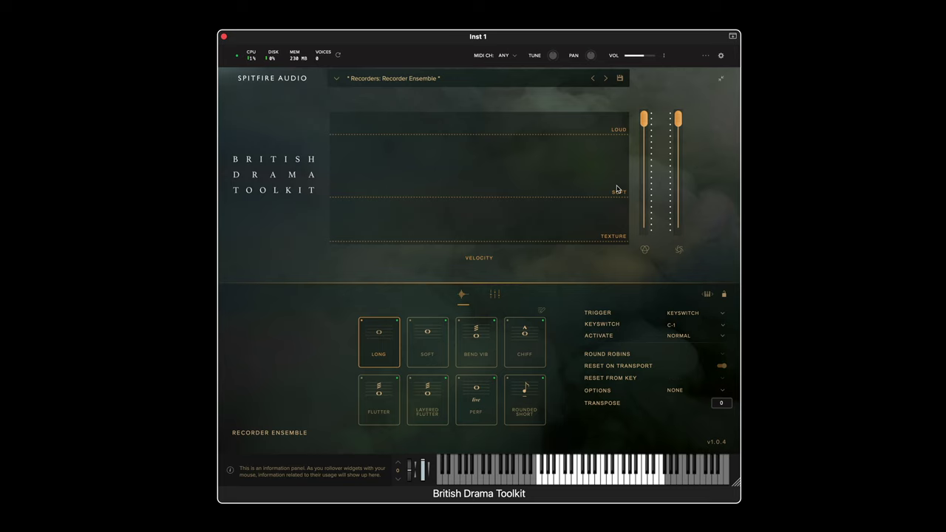
pyautogui.click(721, 78)
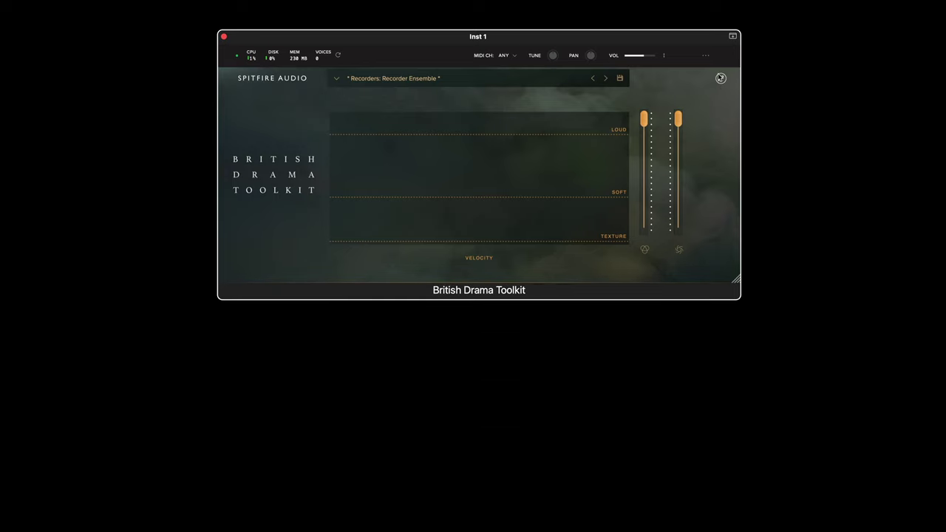
pyautogui.click(720, 78)
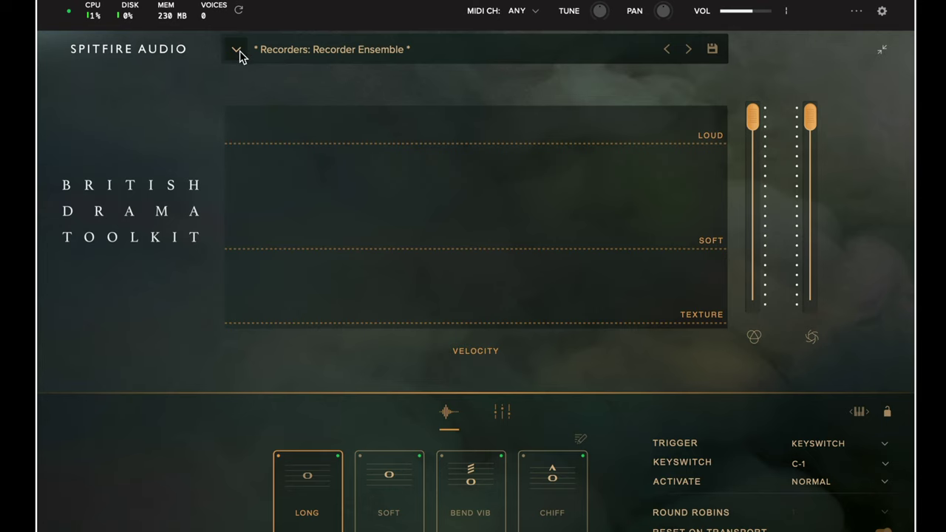
# Filter the browser to Saxophones, star then unstar Saxophone Ensemble, and view its description
pyautogui.click(236, 50)
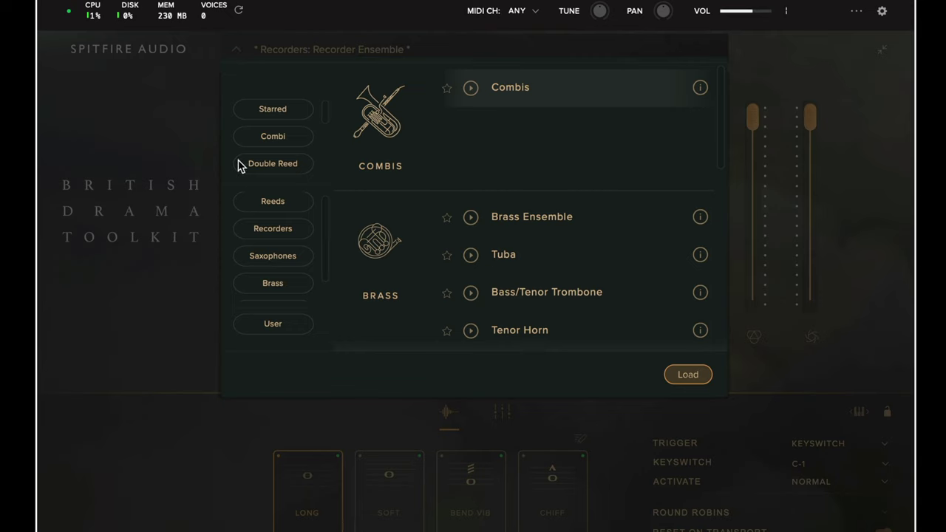
pyautogui.click(268, 266)
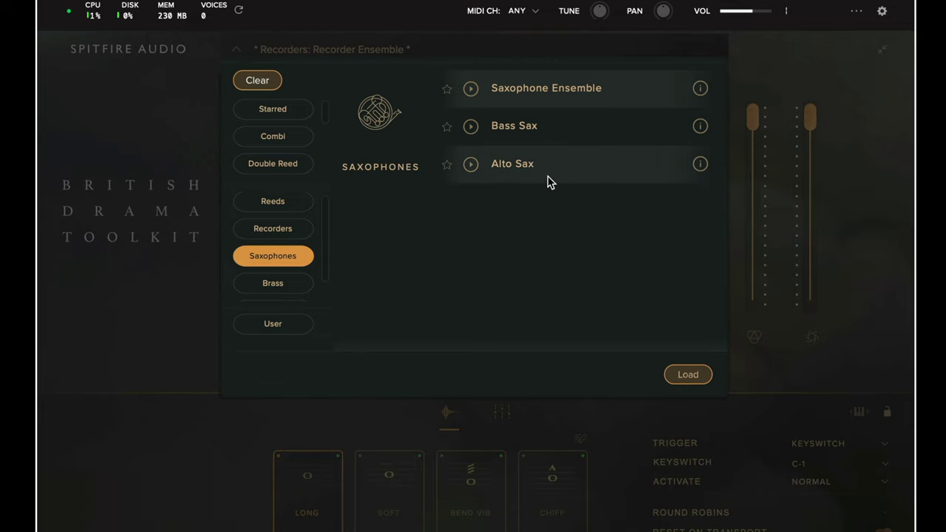
pyautogui.click(446, 90)
pyautogui.click(271, 102)
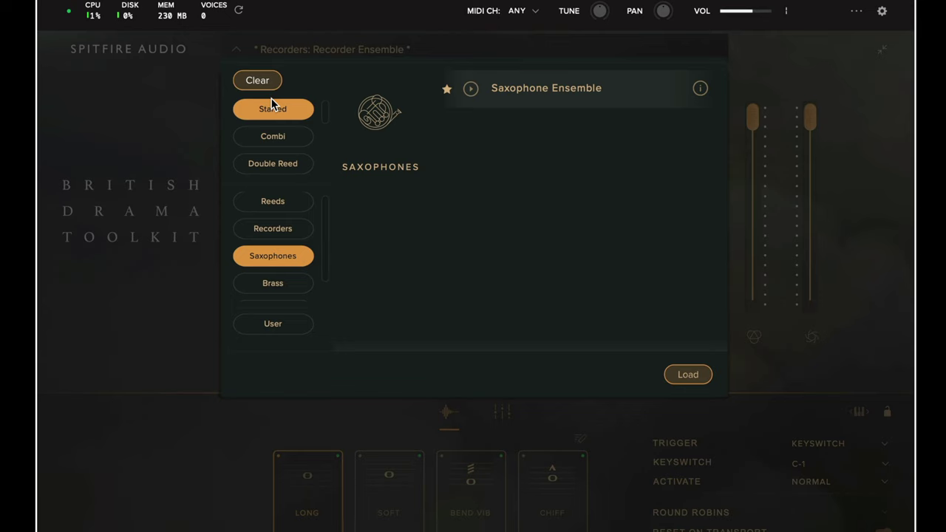
pyautogui.click(294, 114)
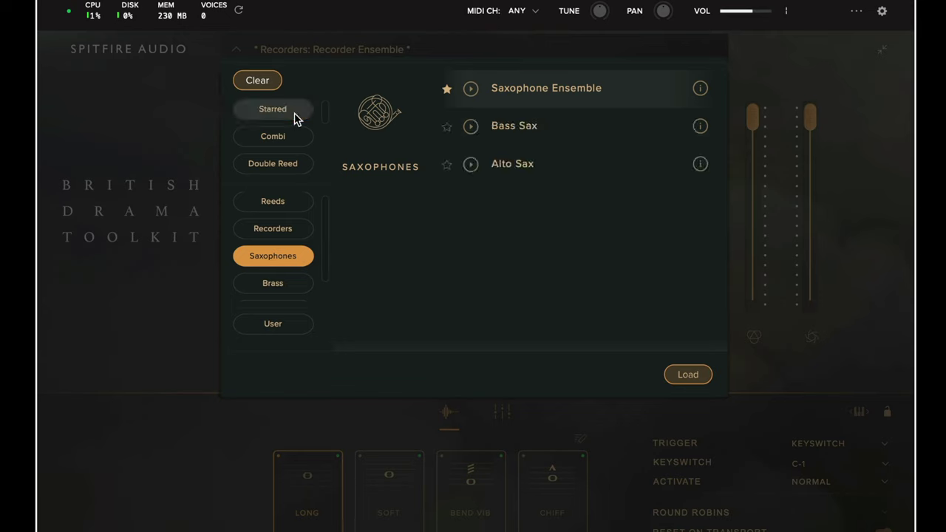
pyautogui.click(446, 89)
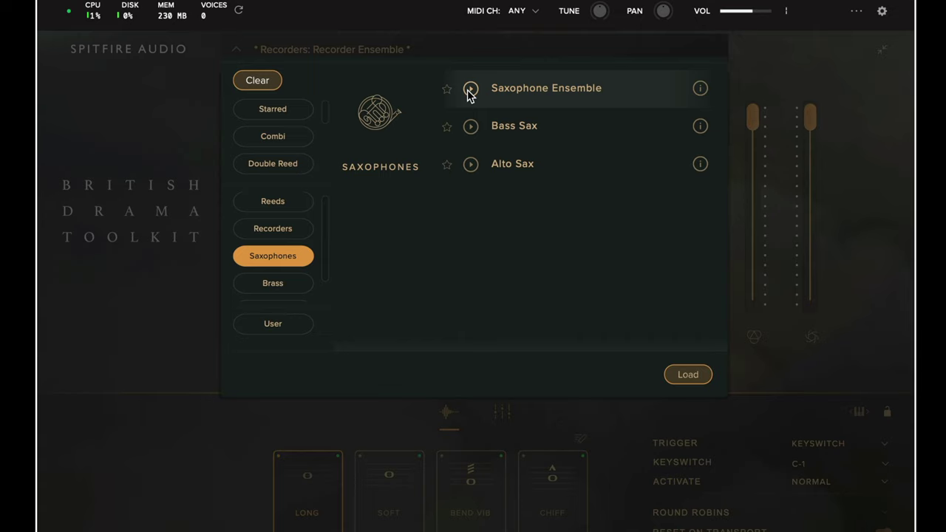
pyautogui.click(700, 89)
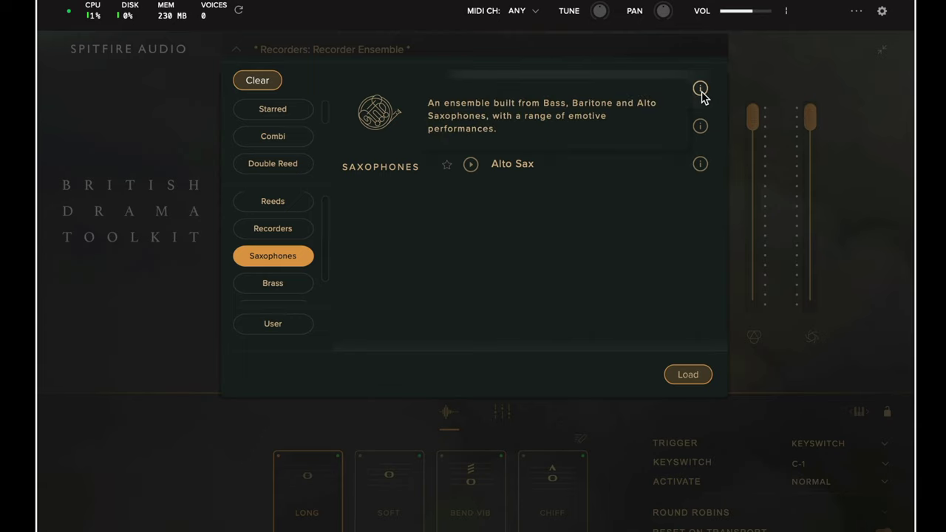
pyautogui.click(701, 89)
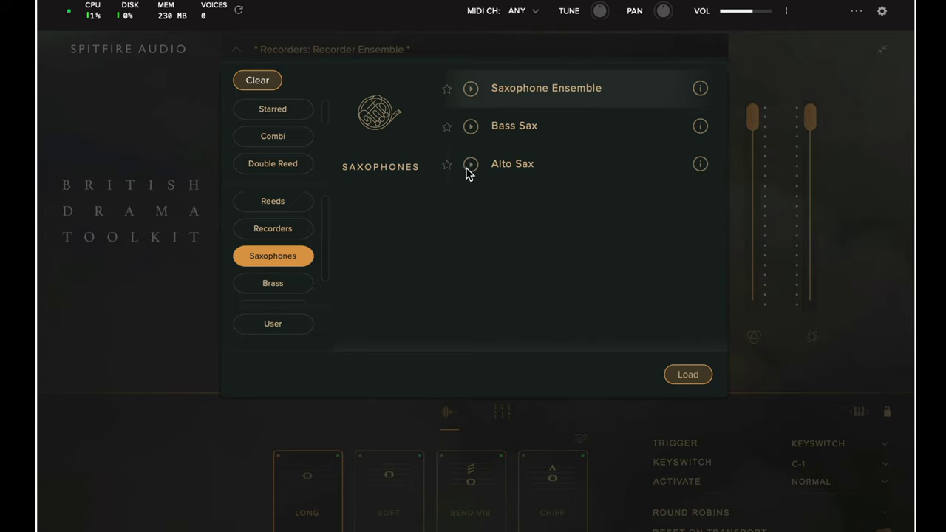
# Clear the category filter and load the Brass Ensemble preset
pyautogui.click(260, 83)
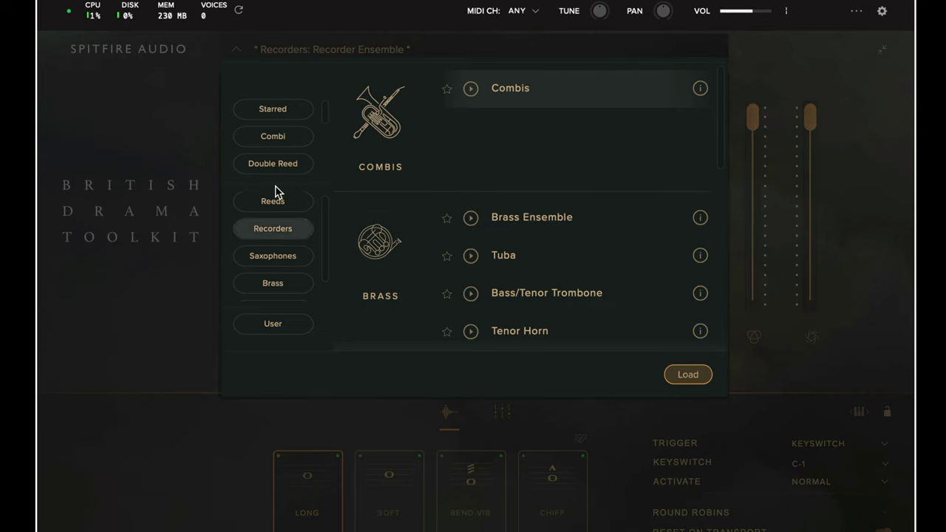
pyautogui.click(562, 235)
pyautogui.click(688, 373)
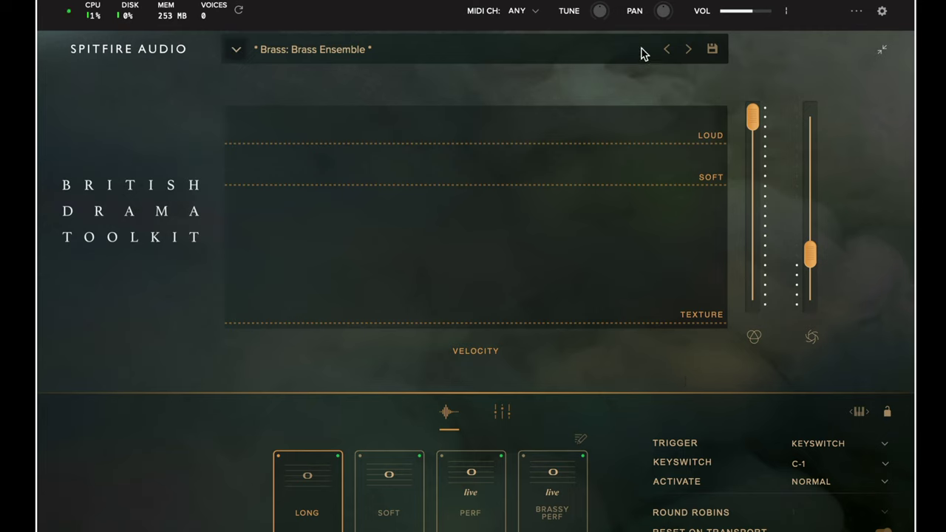
# Step past Tuba and Bass/Tenor Trombone, peek at Reeds, then advance to Contrabass Bassoon
pyautogui.click(688, 51)
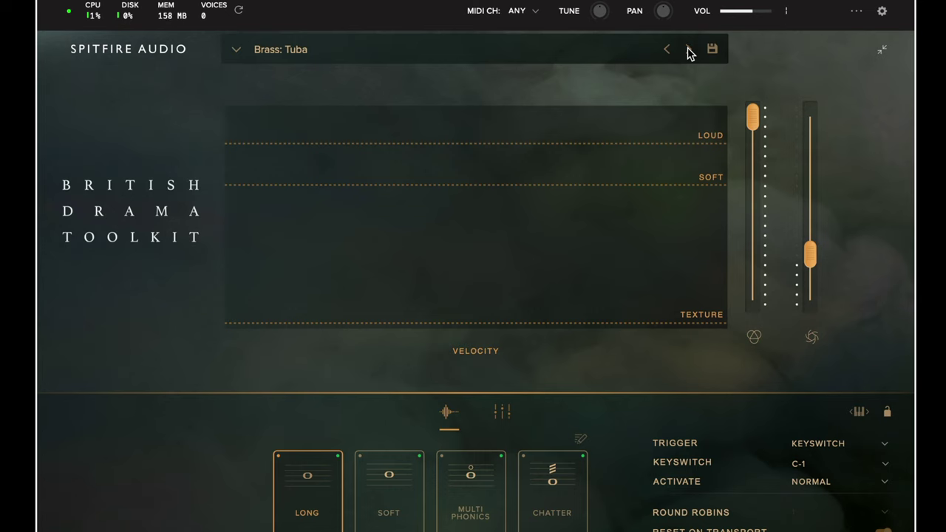
pyautogui.click(688, 51)
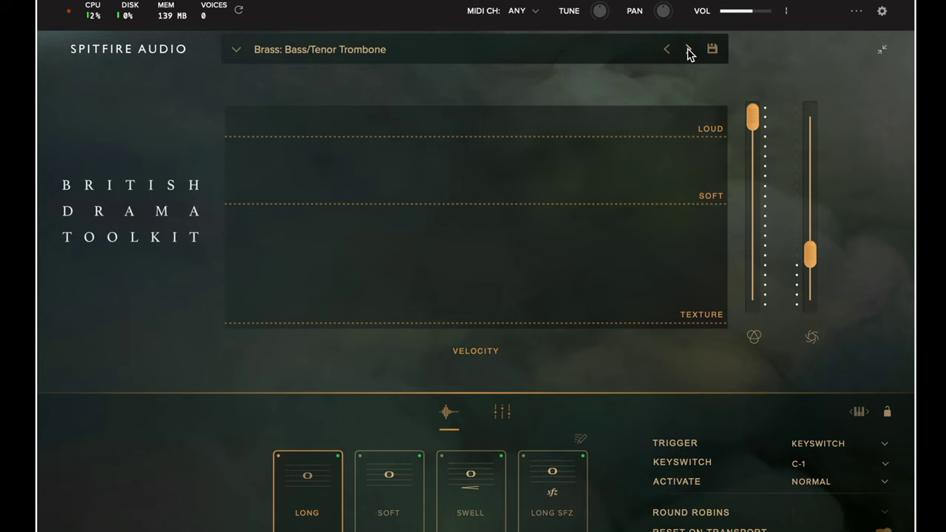
pyautogui.click(271, 53)
pyautogui.click(256, 206)
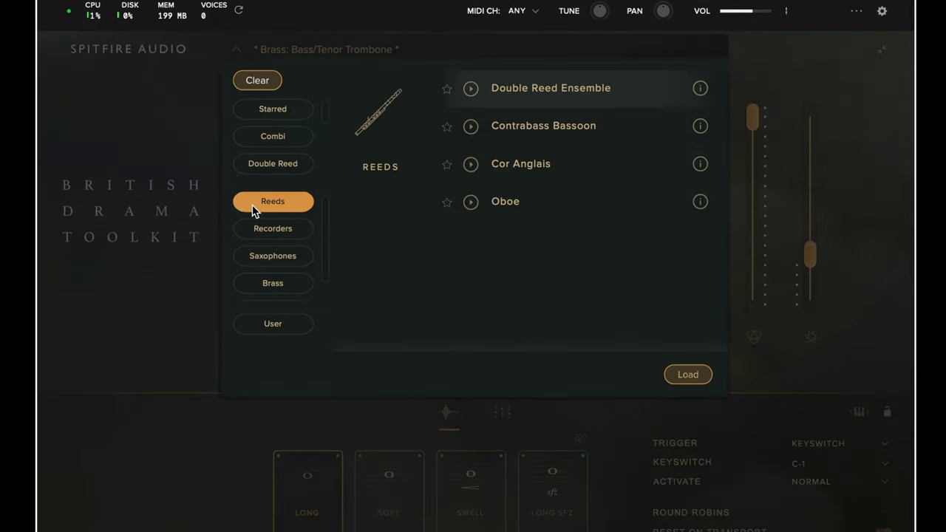
pyautogui.click(789, 239)
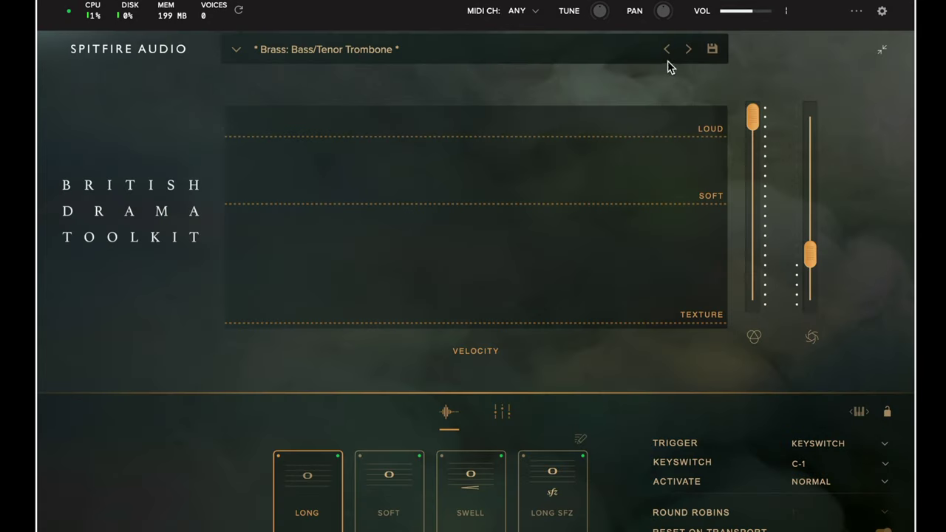
pyautogui.click(688, 51)
pyautogui.click(688, 50)
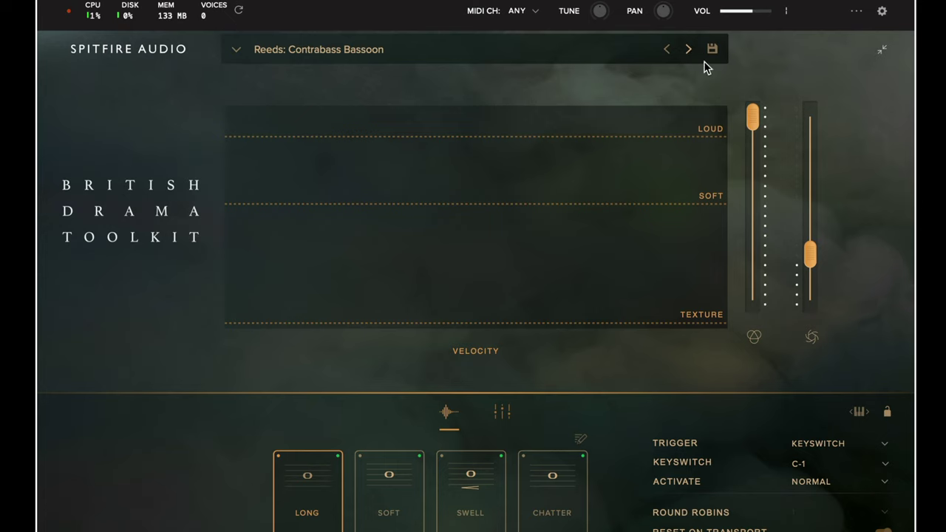
# Save the patch as a user preset named 'Contrabass Bassoon - Custom'
pyautogui.click(712, 50)
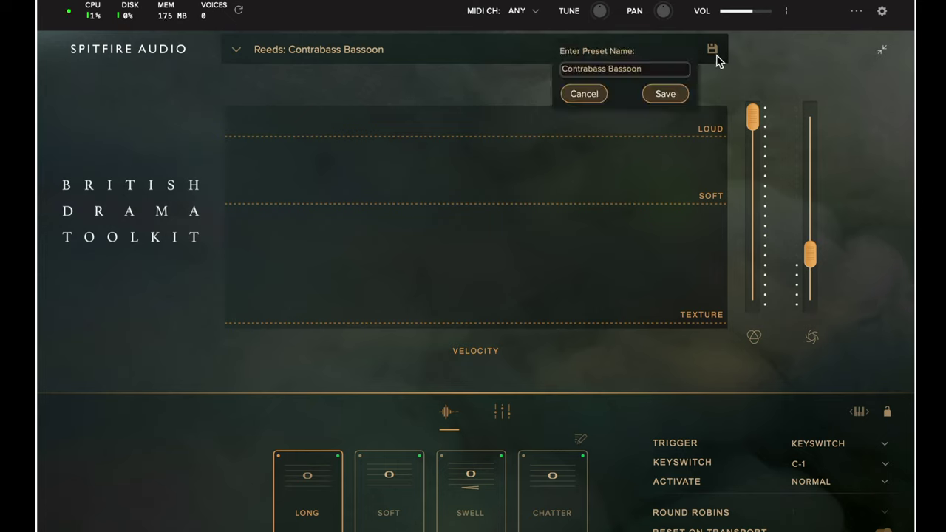
pyautogui.click(658, 68)
pyautogui.click(660, 67)
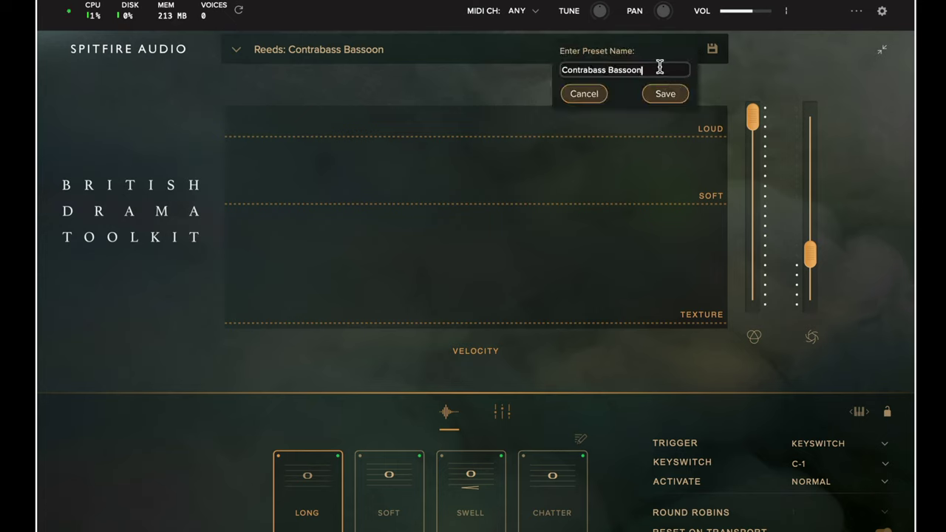
pyautogui.write('- Custom')
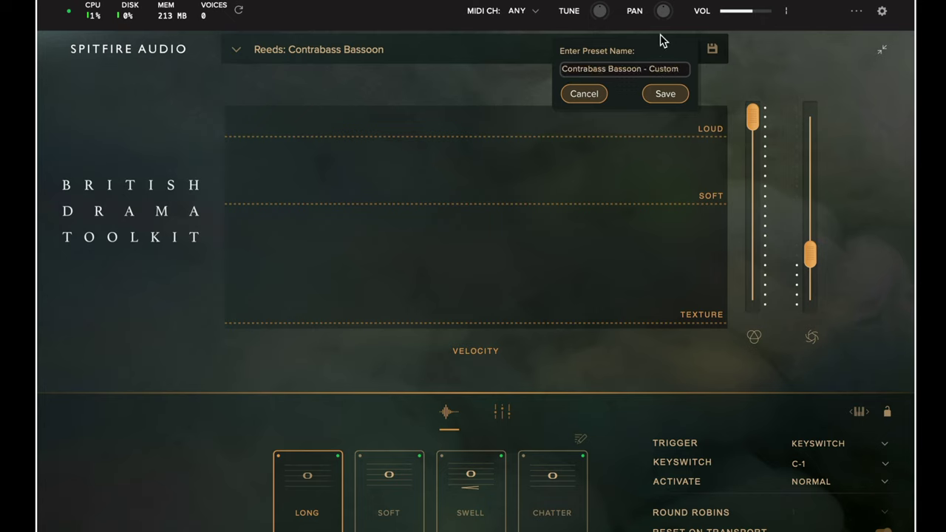
pyautogui.click(669, 100)
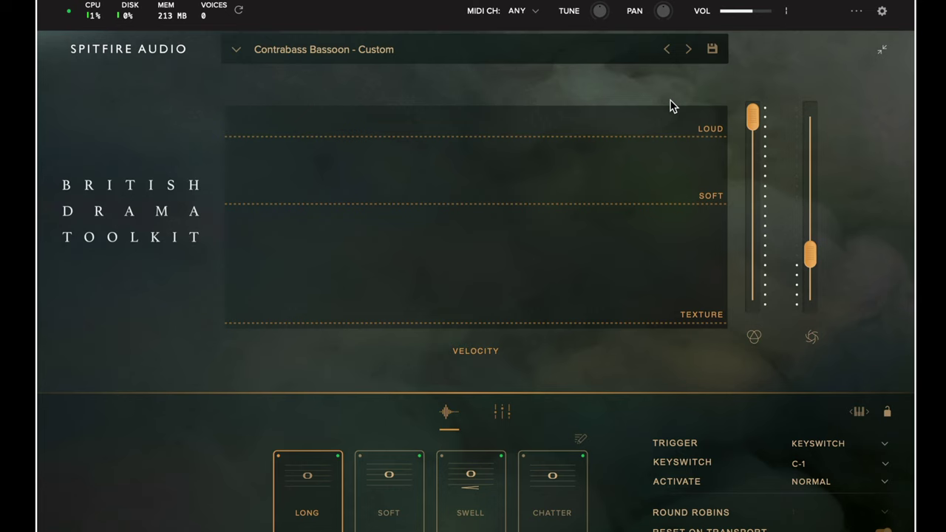
# Filter the browser to User presets, clear the filters, and load Brass Ensemble
pyautogui.click(377, 47)
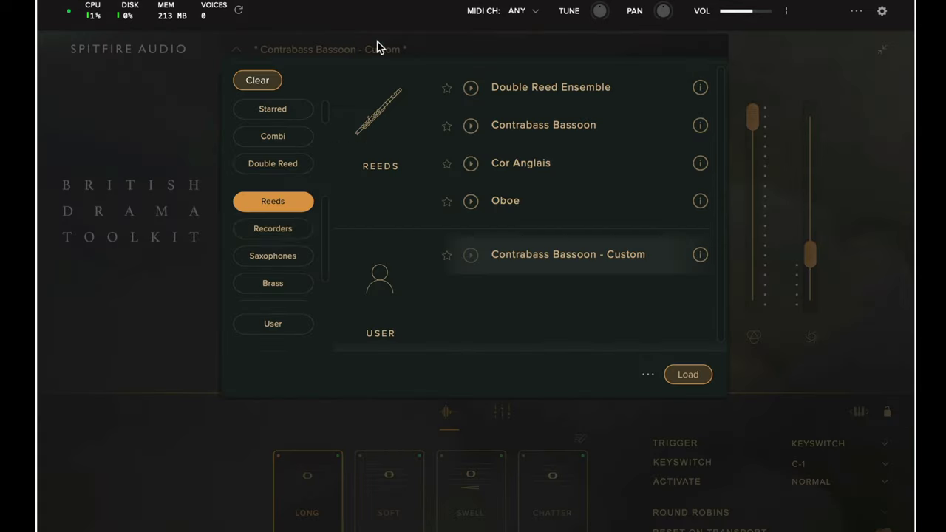
pyautogui.click(297, 327)
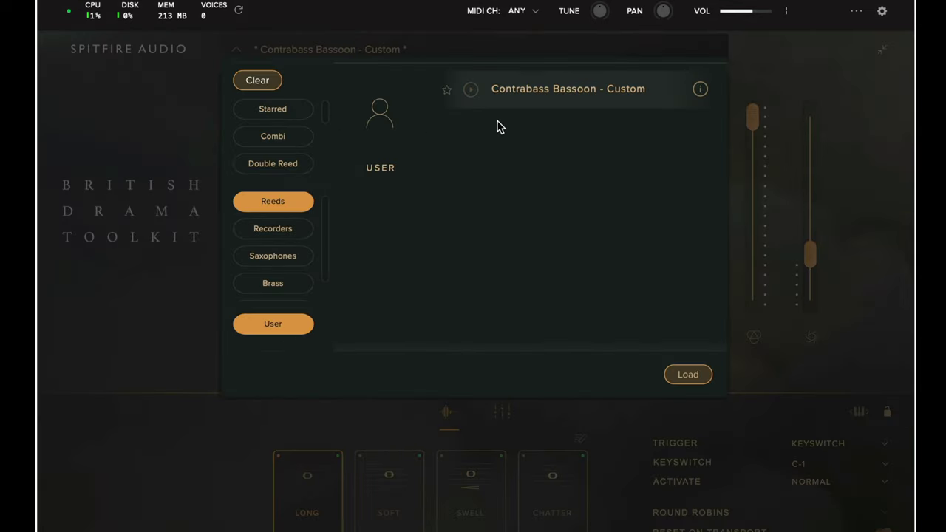
pyautogui.click(274, 81)
pyautogui.click(687, 374)
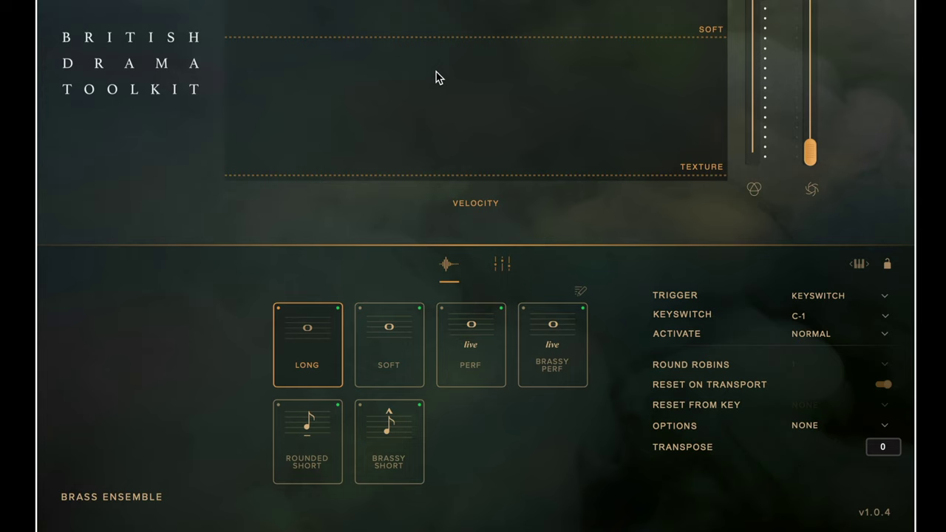
# Audition the SOFT, PERF and BRASSY PERF articulations, returning to LONG
pyautogui.click(390, 370)
pyautogui.click(503, 362)
pyautogui.click(547, 357)
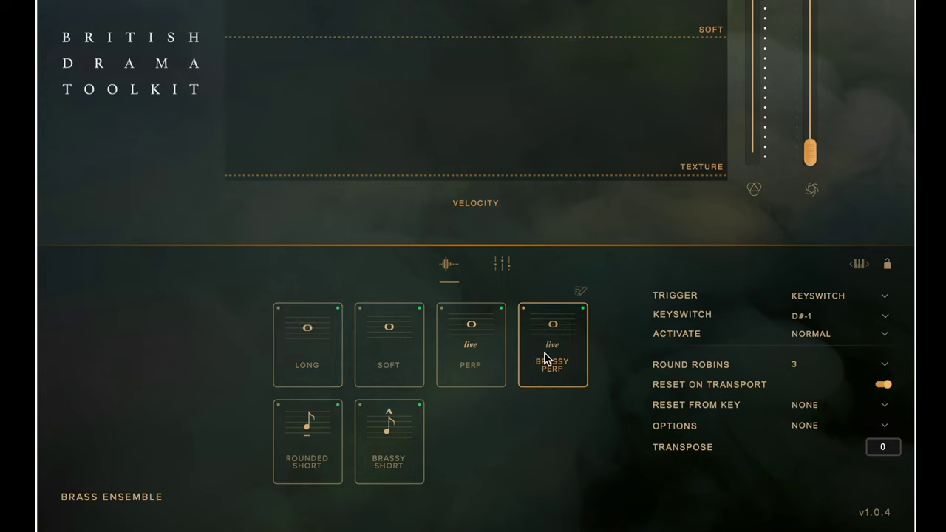
pyautogui.click(321, 378)
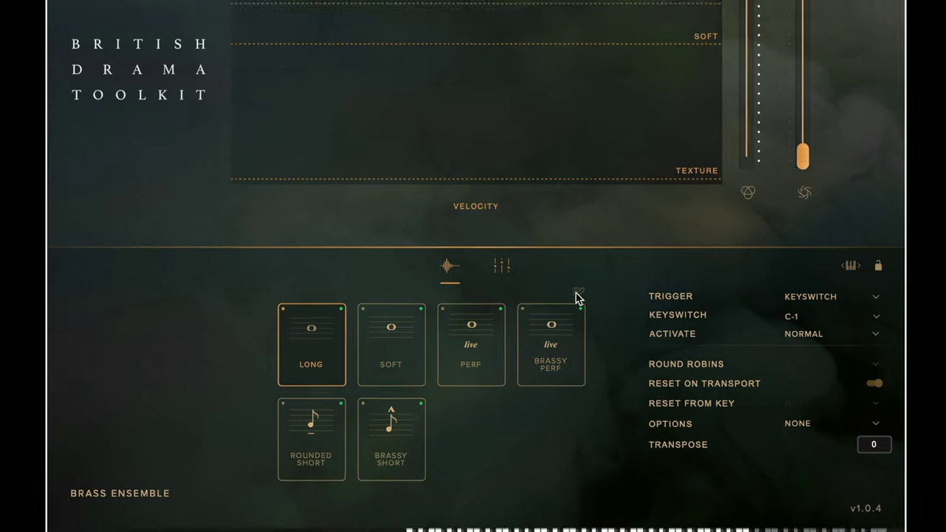
# Reorder the articulation cards, remove PERF, LONG and BRASSY PERF, and save the set
pyautogui.click(577, 295)
pyautogui.moveTo(602, 129); pyautogui.dragTo(642, 177)
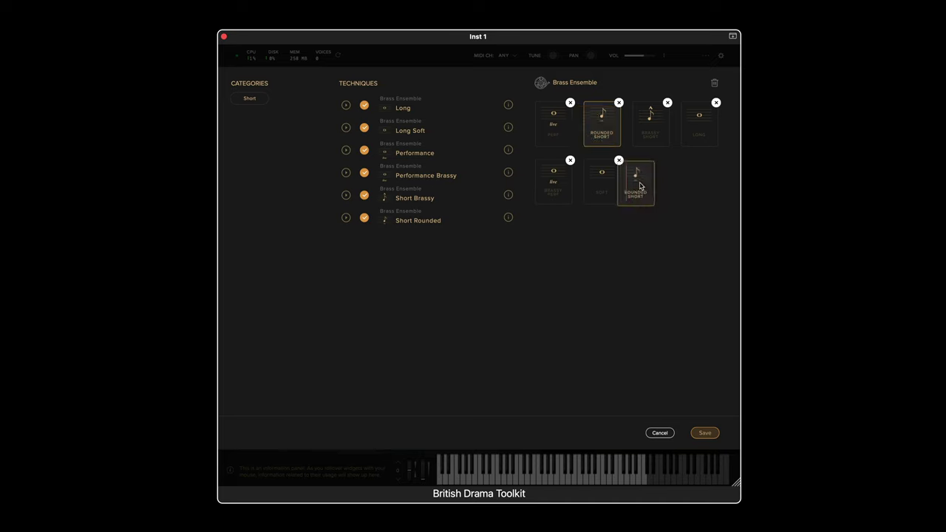
pyautogui.moveTo(649, 126); pyautogui.dragTo(599, 130)
pyautogui.moveTo(702, 126); pyautogui.dragTo(663, 127)
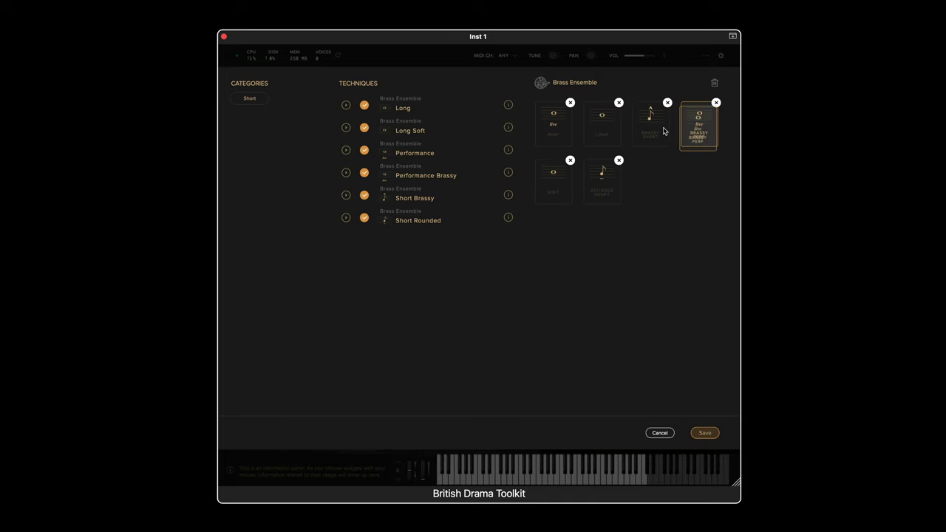
pyautogui.click(570, 102)
pyautogui.click(570, 102)
pyautogui.click(570, 103)
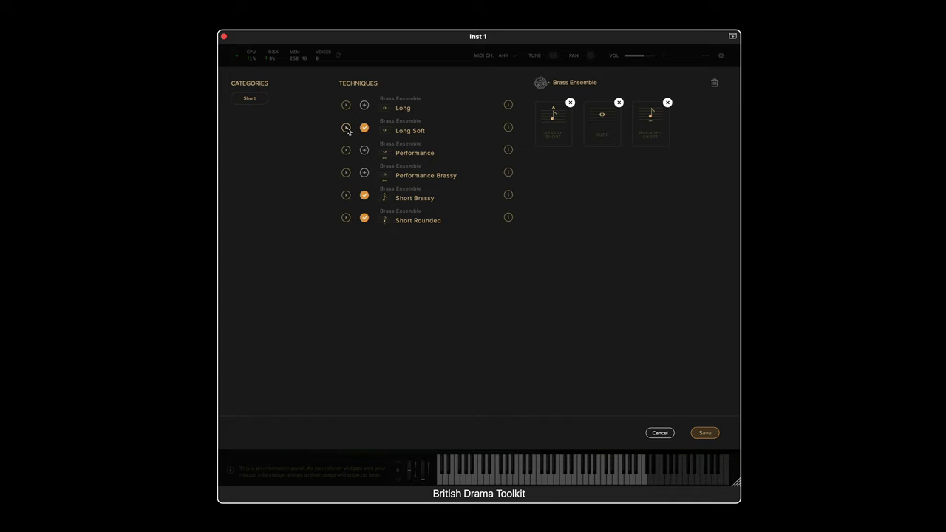
pyautogui.moveTo(507, 129)
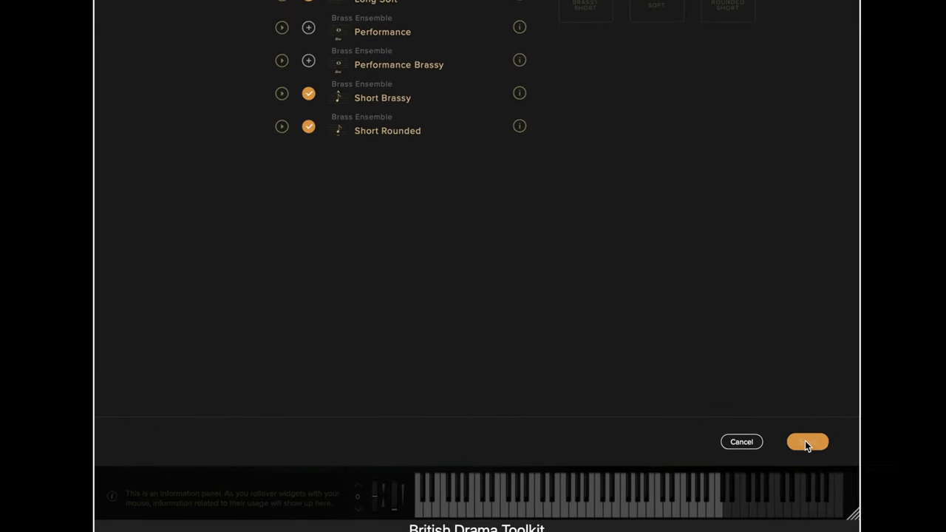
pyautogui.click(781, 439)
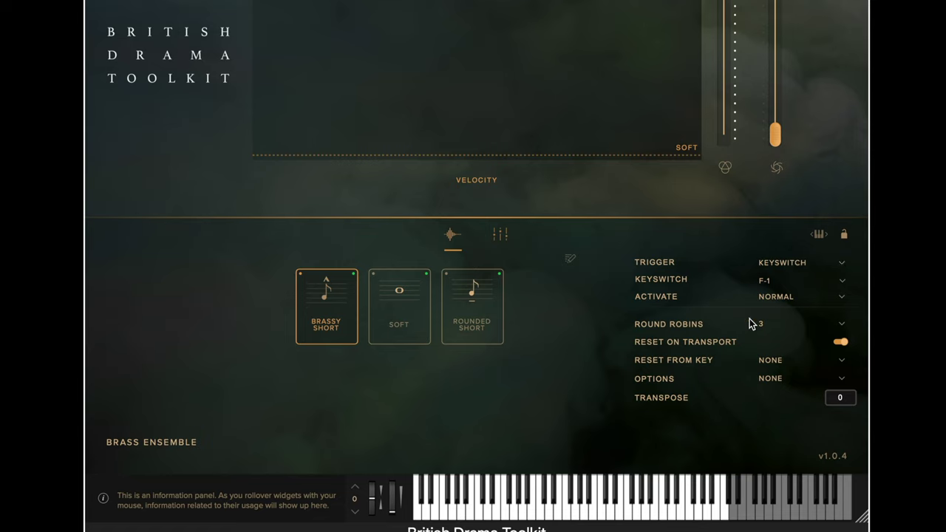
# Switch BRASSY SHORT's trigger to CC Range with lower and upper limits both 1
pyautogui.click(761, 263)
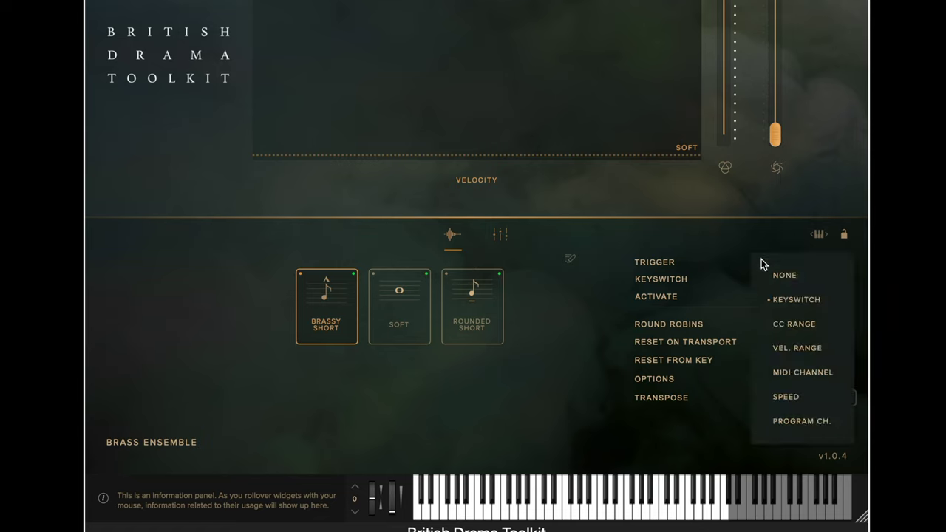
pyautogui.click(787, 322)
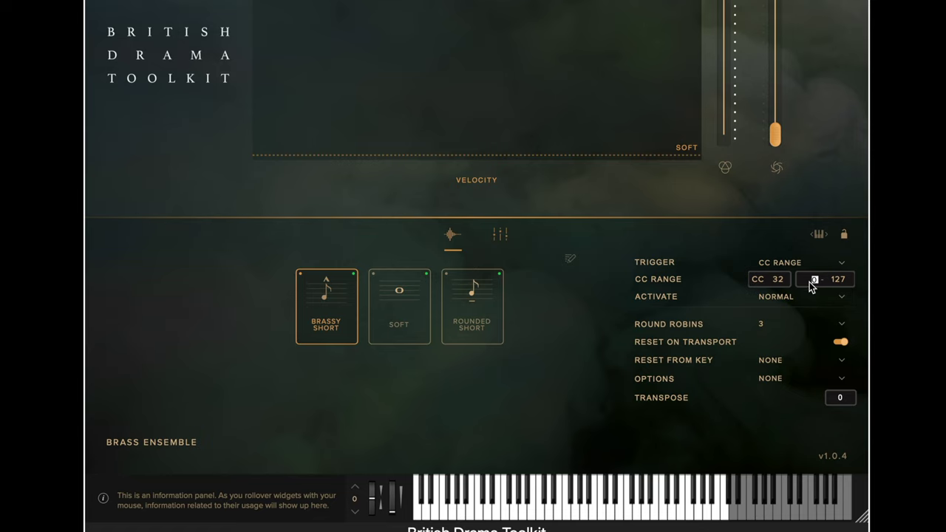
pyautogui.write('1')
pyautogui.doubleClick(839, 278)
pyautogui.write('1')
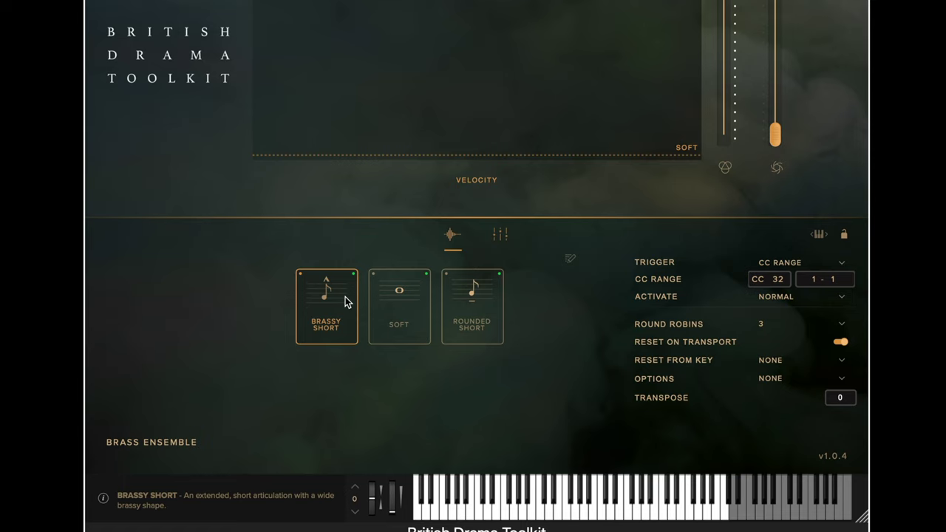
pyautogui.click(785, 265)
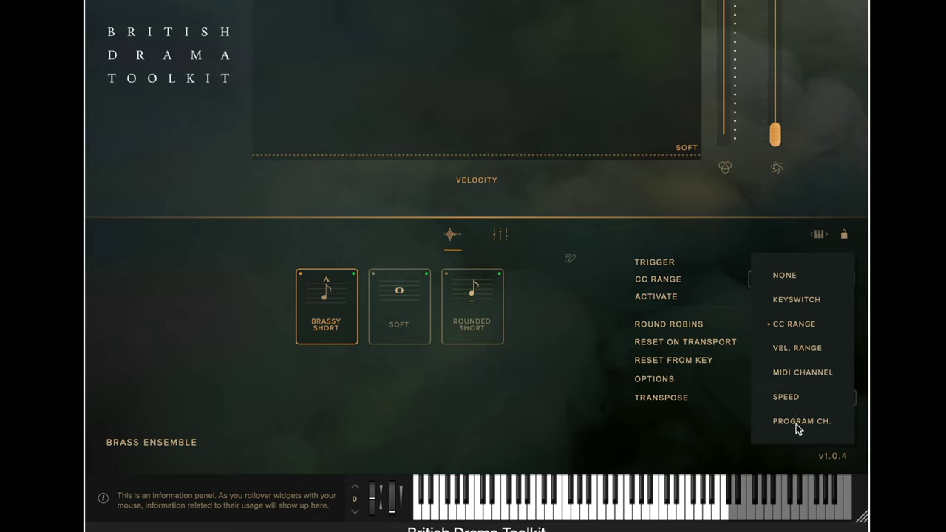
# Set BRASSY SHORT to trigger by MIDI channel, and SOFT by MIDI channel 2
pyautogui.click(794, 374)
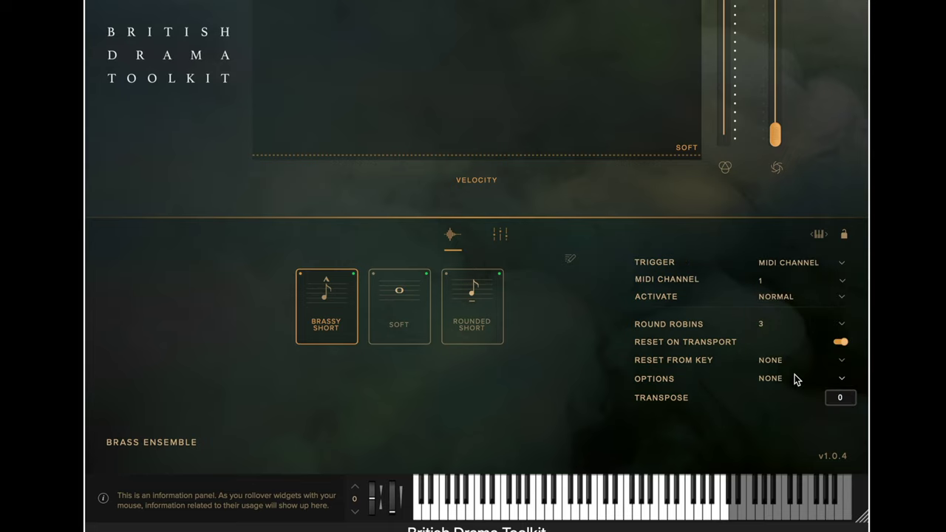
pyautogui.click(414, 303)
pyautogui.click(807, 262)
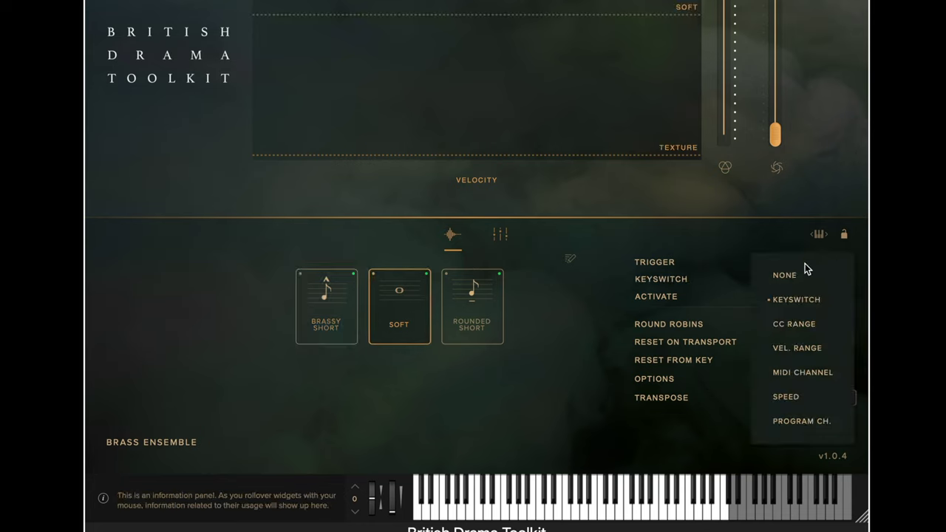
pyautogui.click(799, 372)
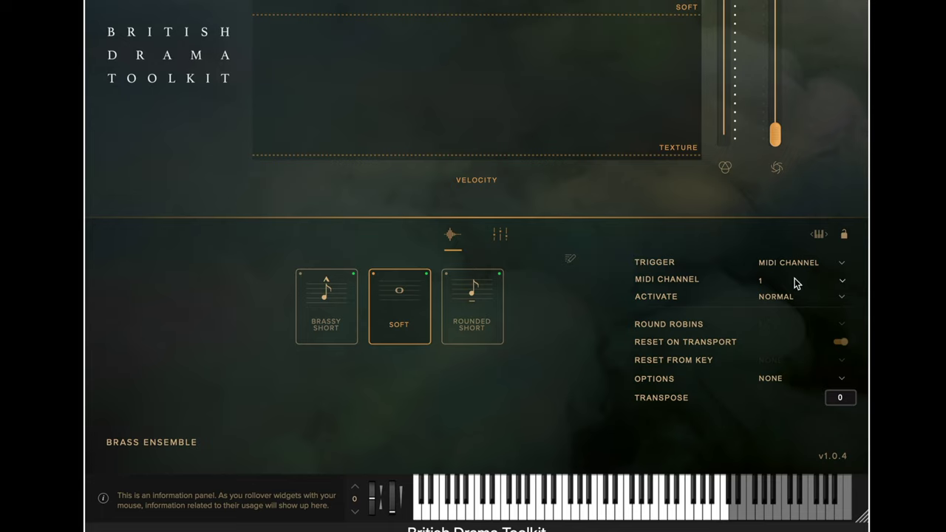
pyautogui.click(795, 283)
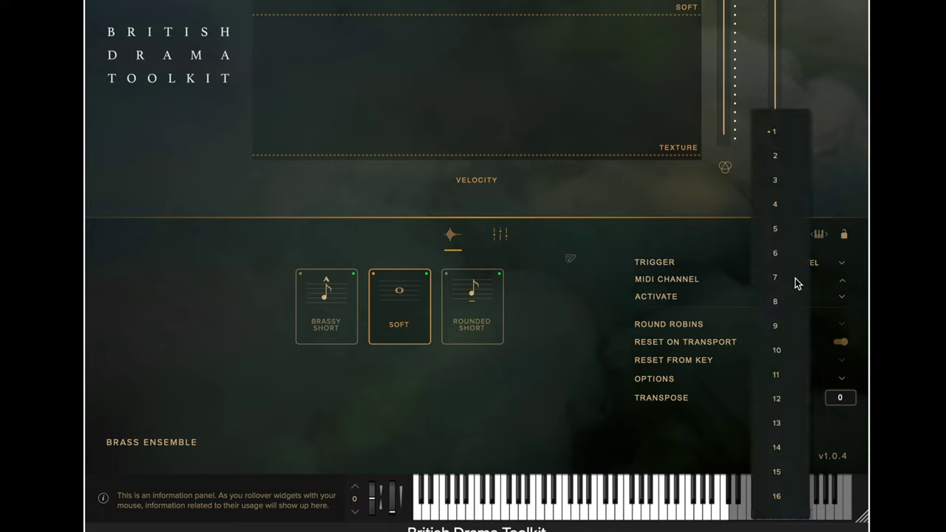
pyautogui.click(776, 156)
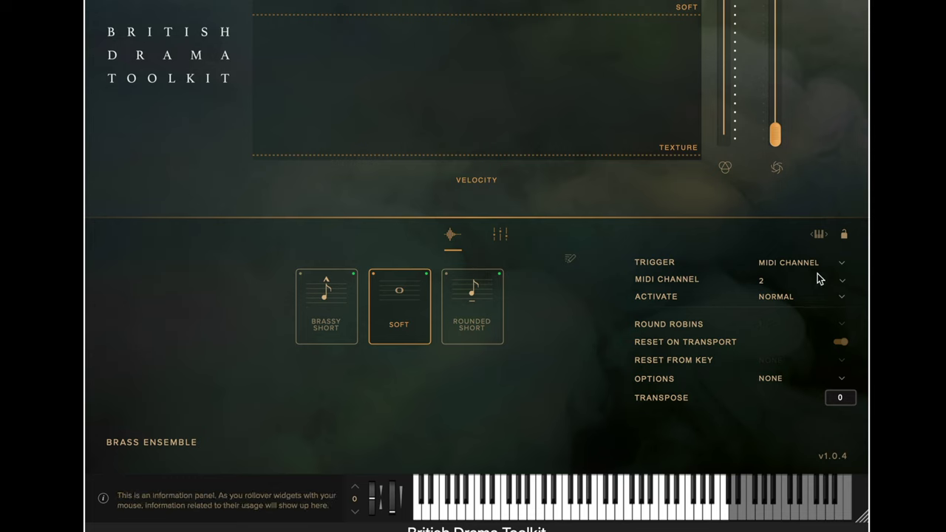
pyautogui.click(328, 305)
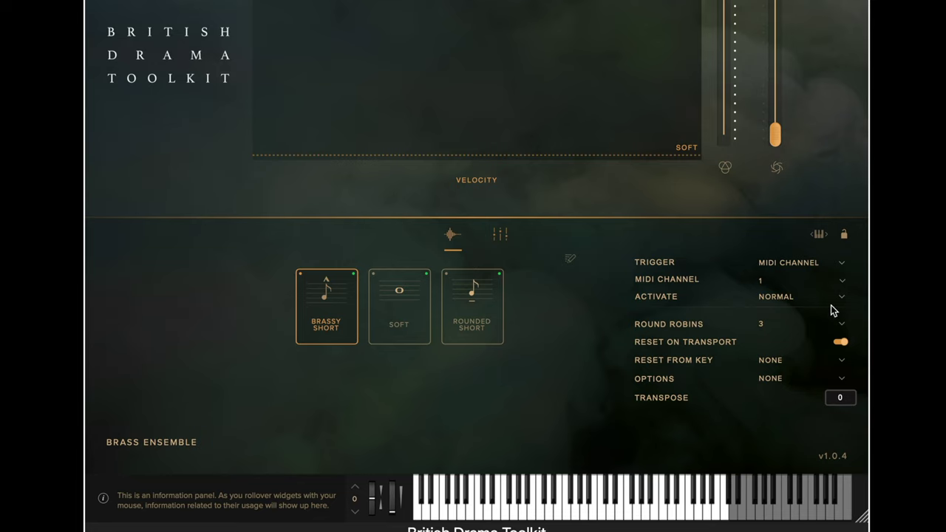
pyautogui.click(780, 295)
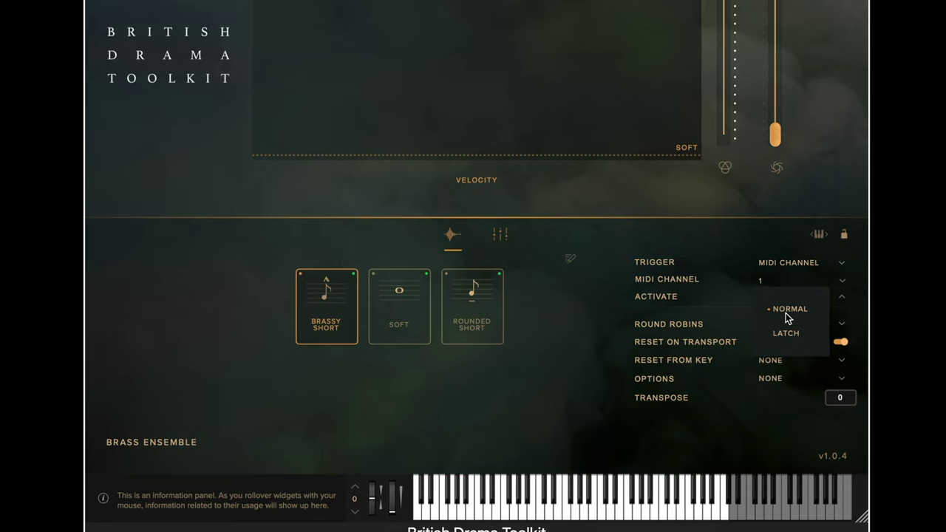
pyautogui.click(580, 277)
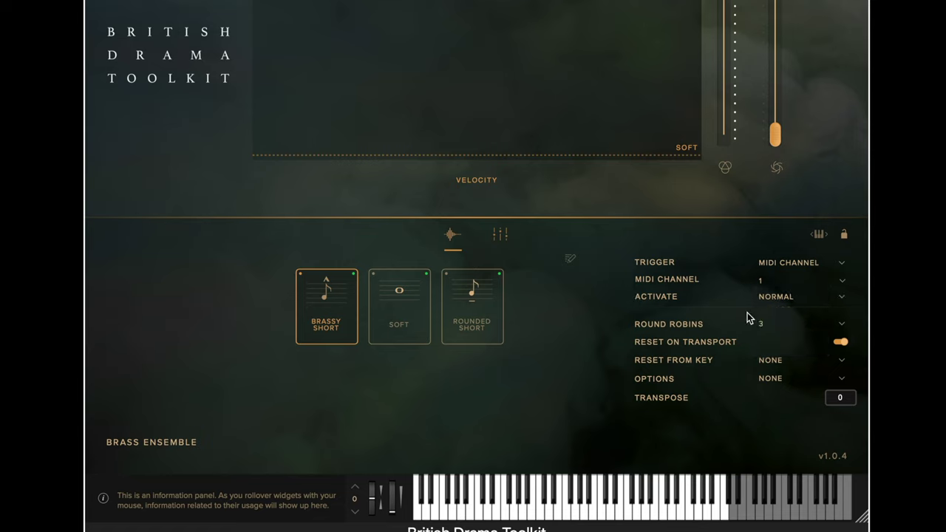
pyautogui.click(840, 327)
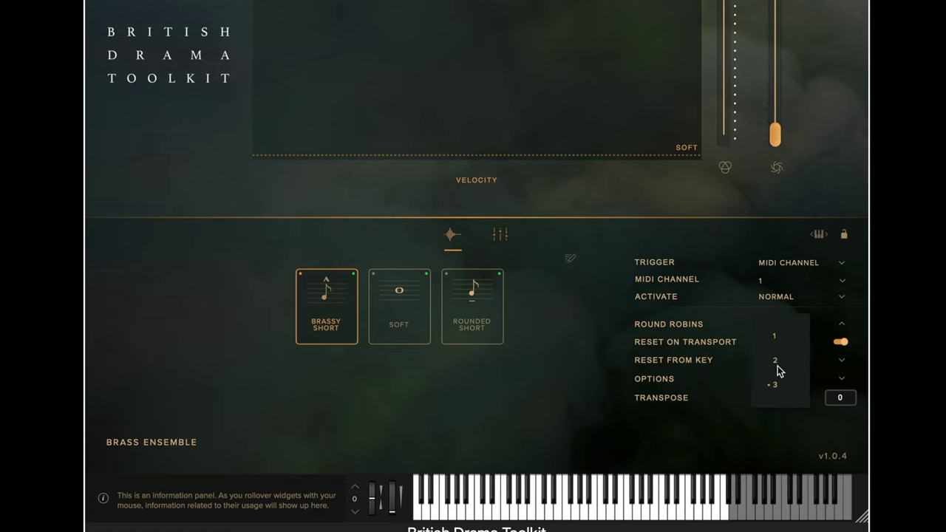
pyautogui.click(600, 327)
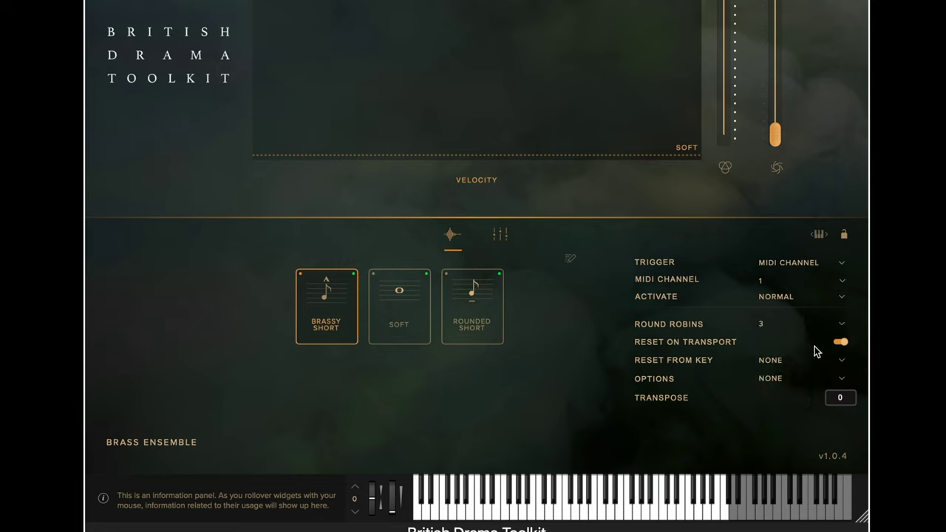
pyautogui.click(841, 342)
pyautogui.click(841, 342)
# Choose A6 from the Reset From Key note list
pyautogui.click(841, 363)
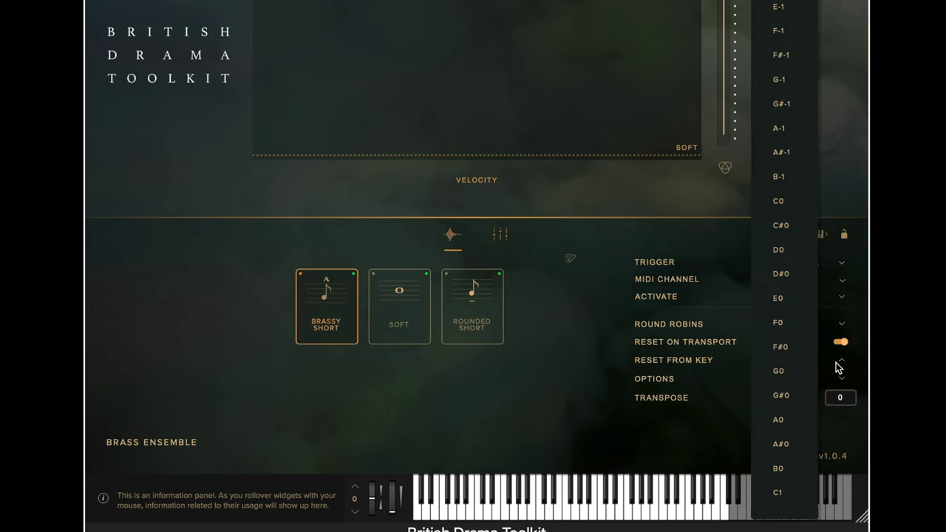
pyautogui.scroll(-20, 806, 295)
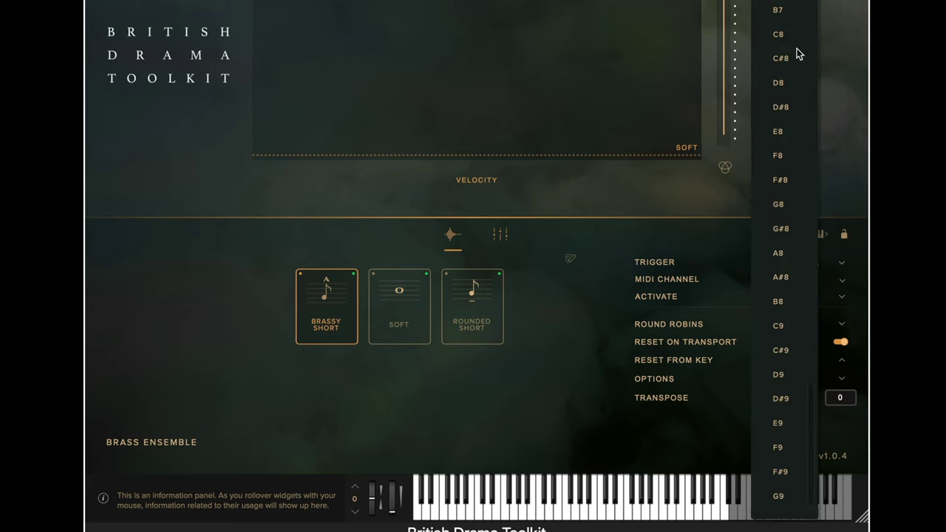
pyautogui.scroll(2, 795, 38)
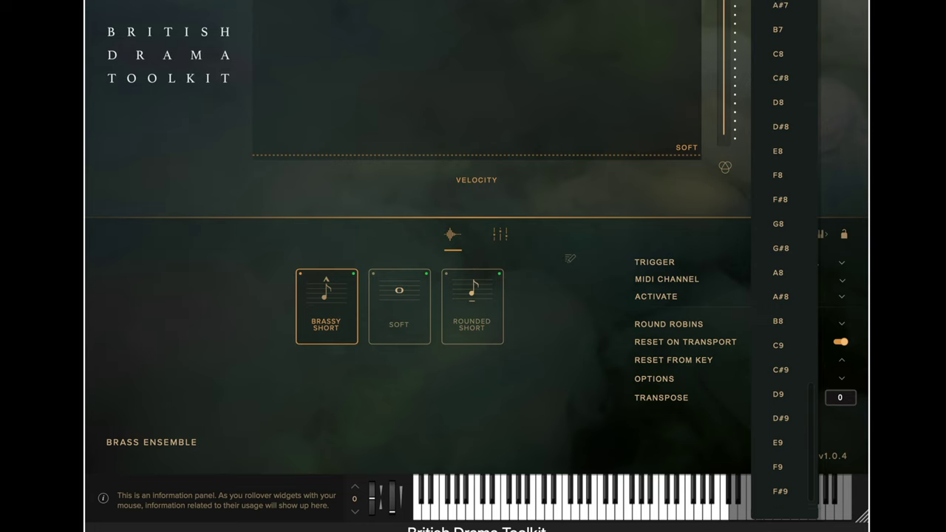
pyautogui.scroll(9, 783, 259)
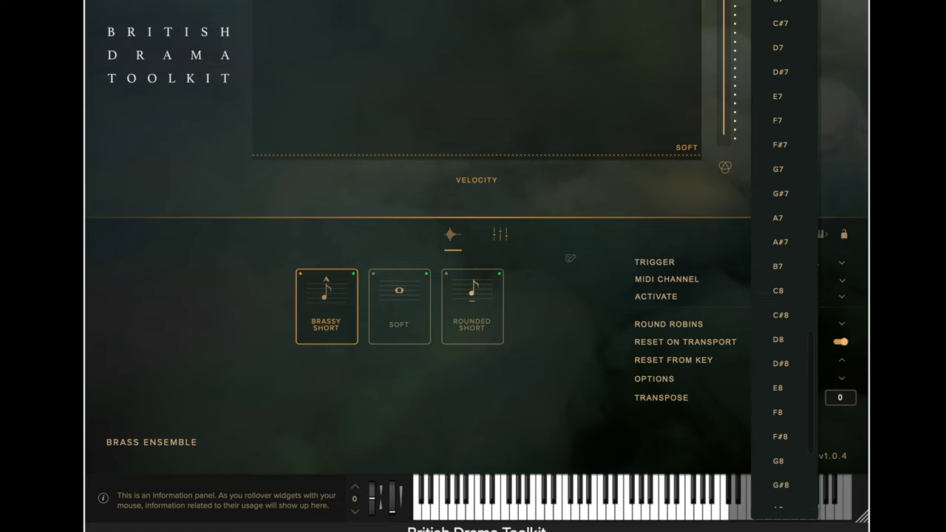
pyautogui.click(768, 518)
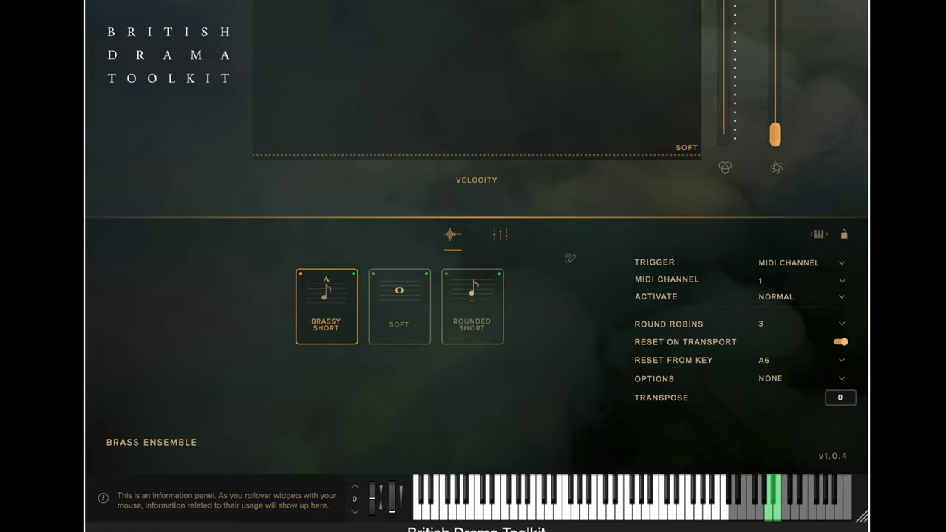
pyautogui.click(775, 380)
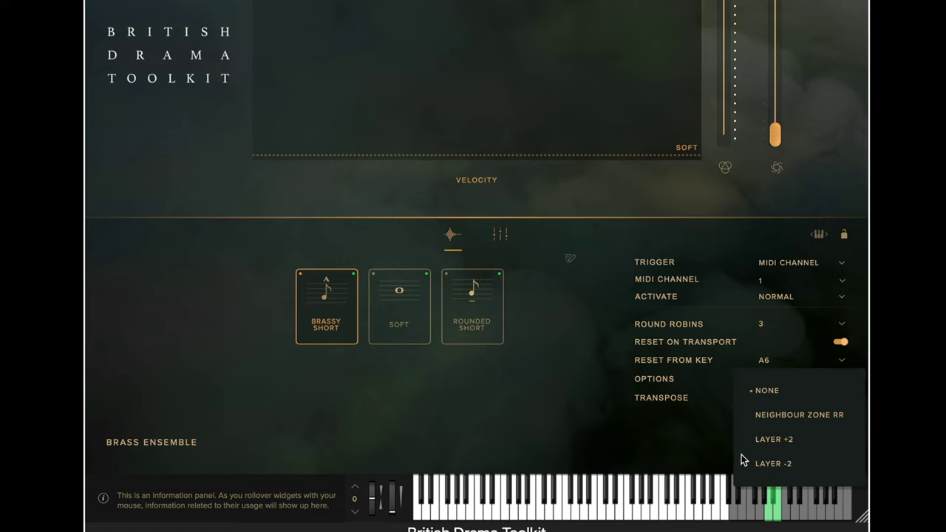
pyautogui.click(804, 433)
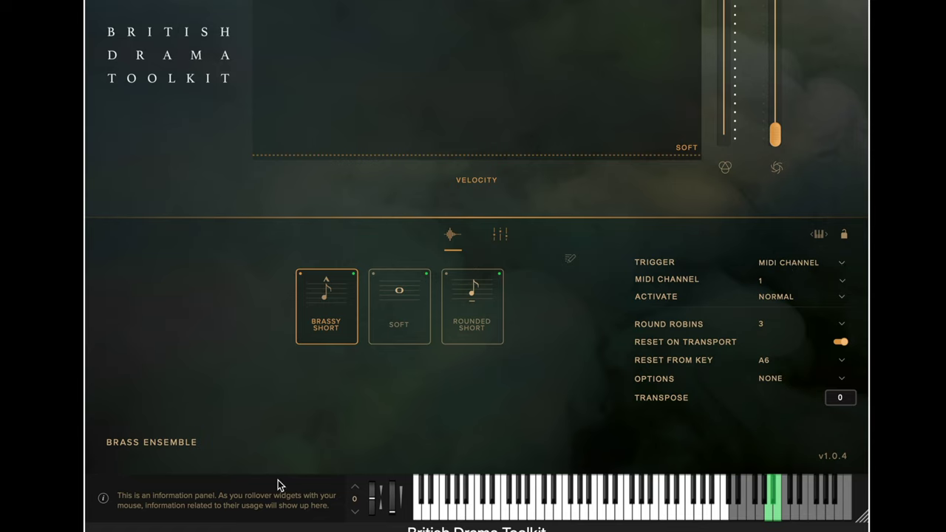
# Shift the keyboard down two octaves, set Reset From Key to F6, and toggle the lock
pyautogui.click(354, 511)
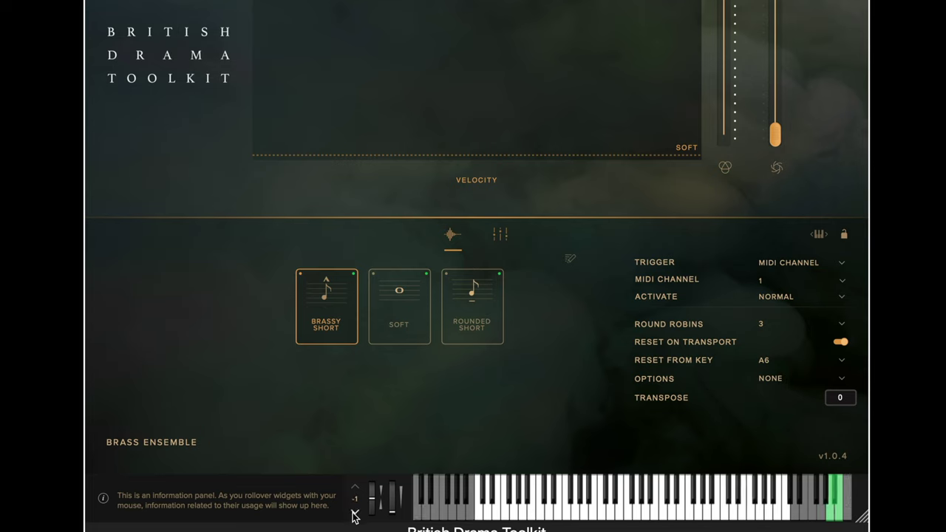
pyautogui.click(355, 511)
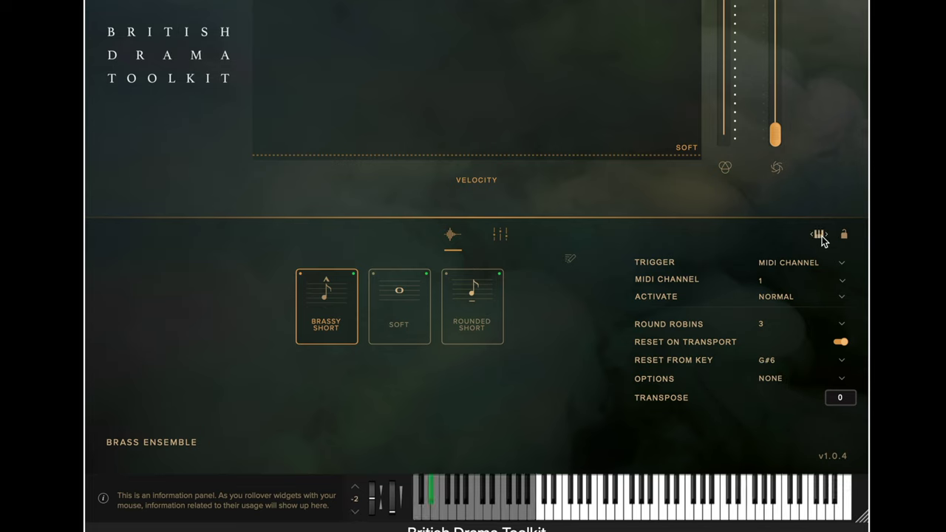
pyautogui.moveTo(814, 236)
pyautogui.mouseDown()
pyautogui.moveTo(833, 234)
pyautogui.moveTo(814, 240)
pyautogui.mouseUp()
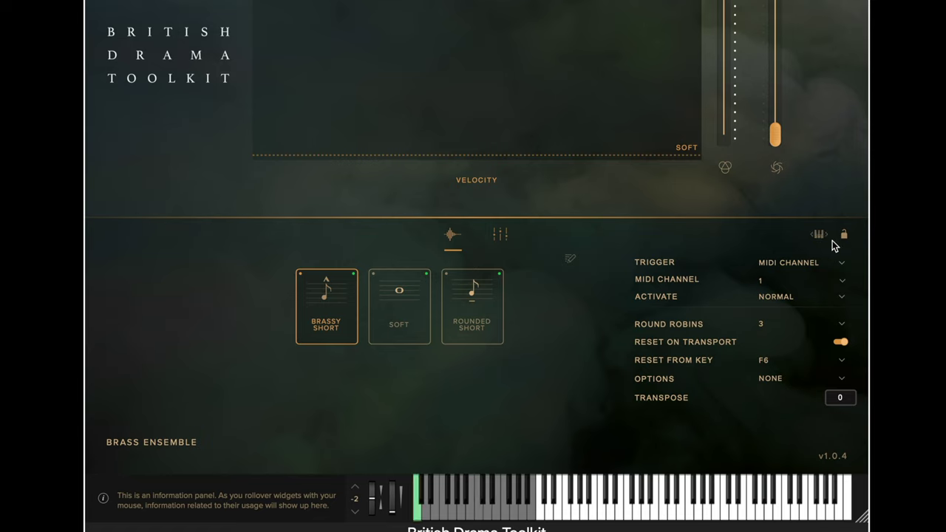
pyautogui.click(842, 238)
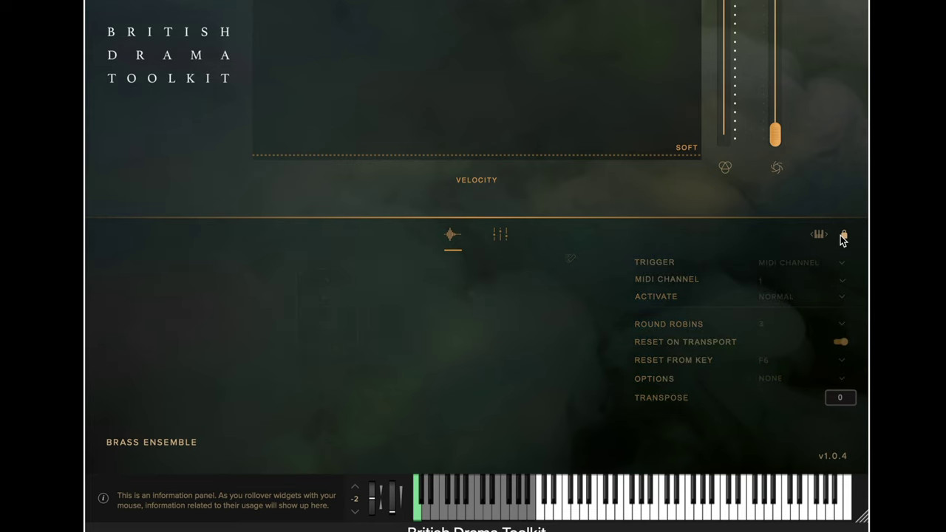
pyautogui.click(843, 237)
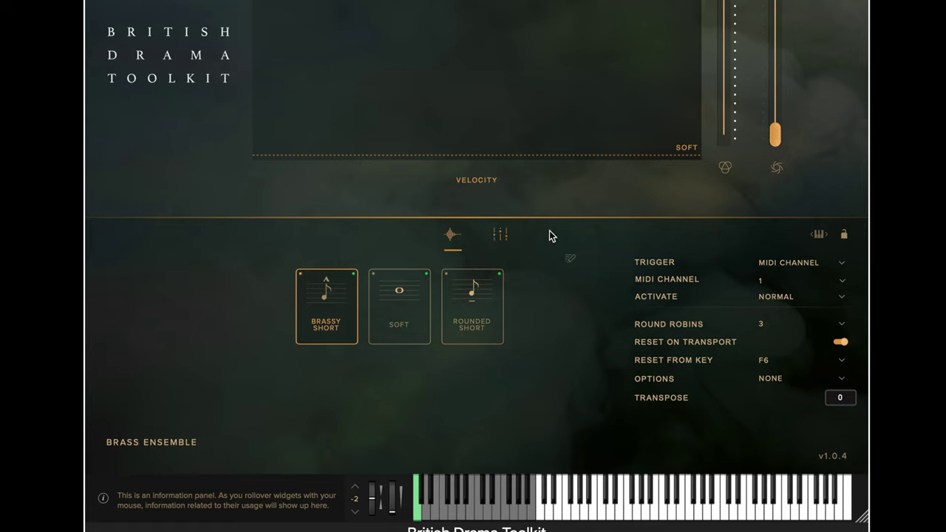
# On the mixer page, save the current mic mix as a preset named 'Default'
pyautogui.click(501, 236)
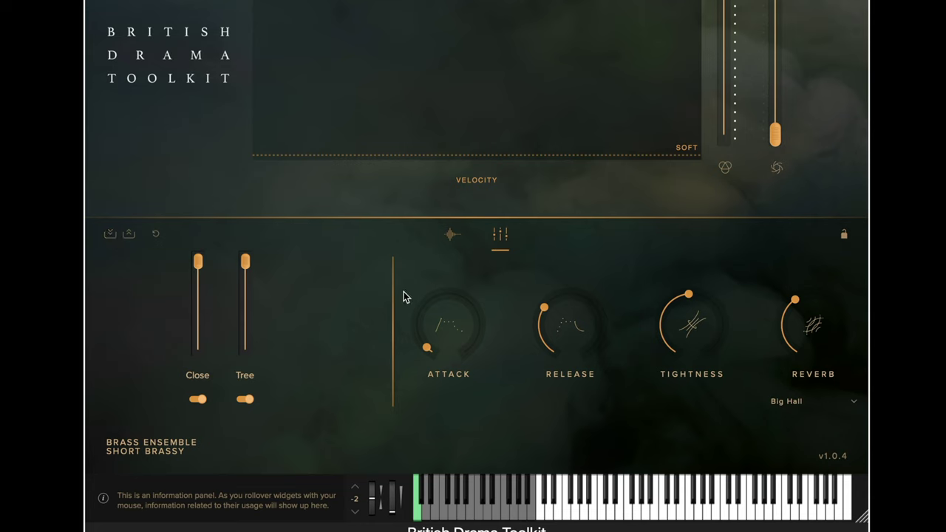
pyautogui.click(109, 234)
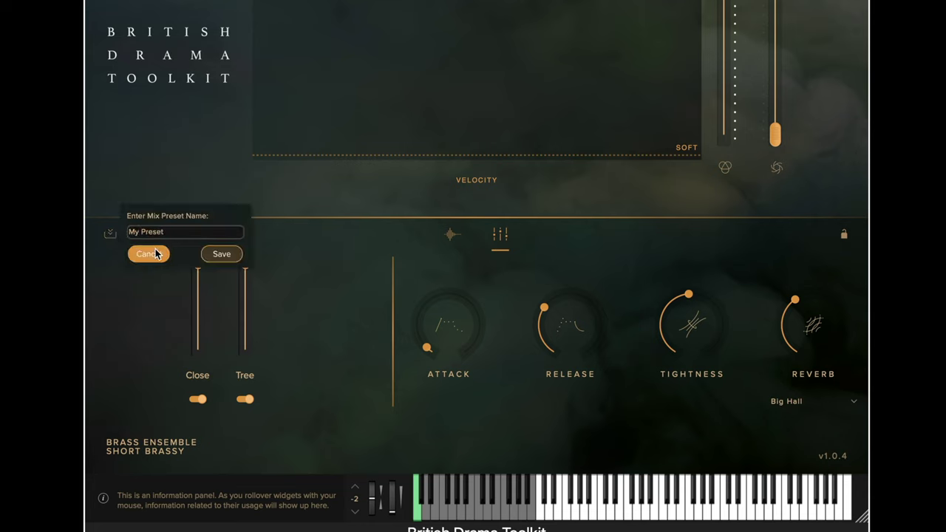
pyautogui.click(174, 232)
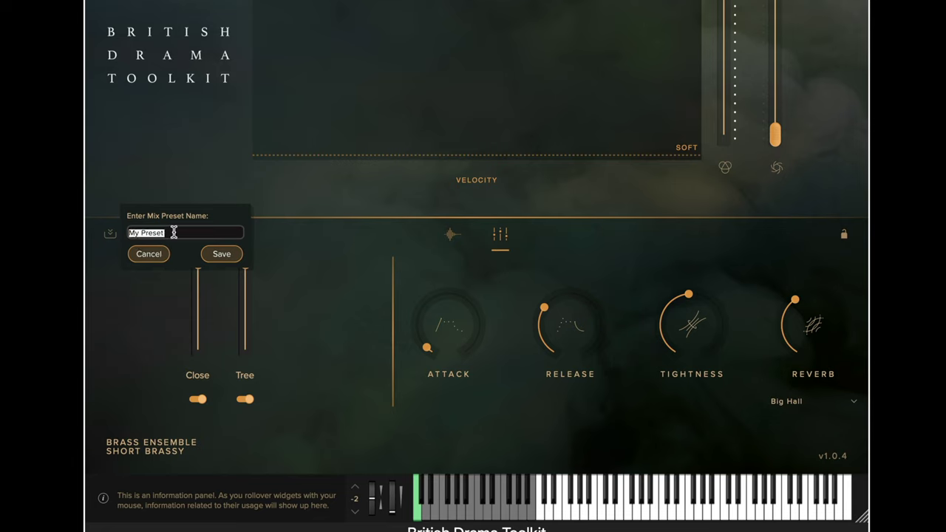
pyautogui.write('Default')
pyautogui.click(238, 254)
# Load the 'Default' mix preset back, then revert the mic mix to its earlier state
pyautogui.click(130, 235)
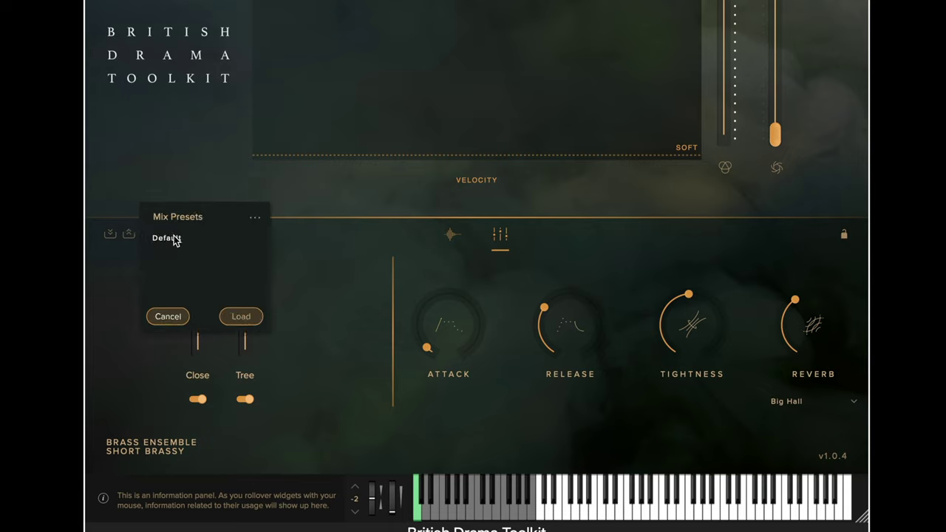
pyautogui.click(237, 315)
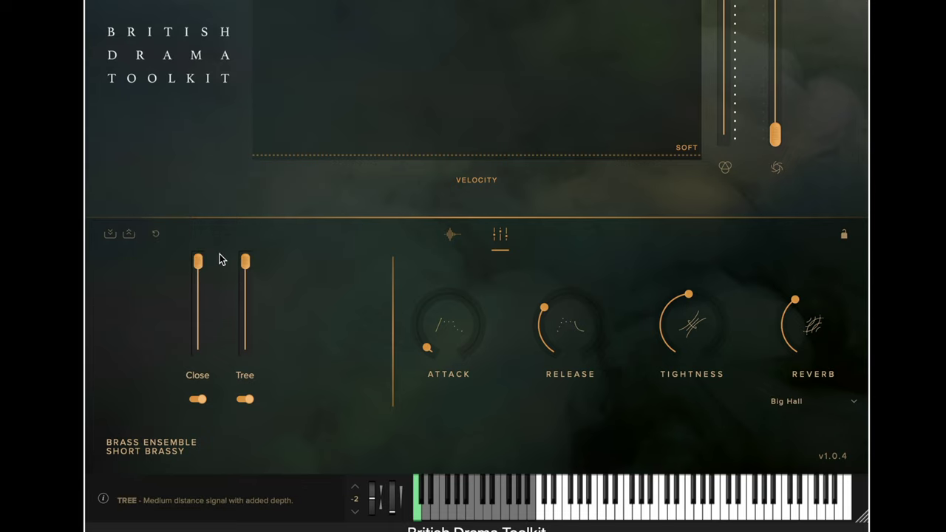
pyautogui.click(159, 236)
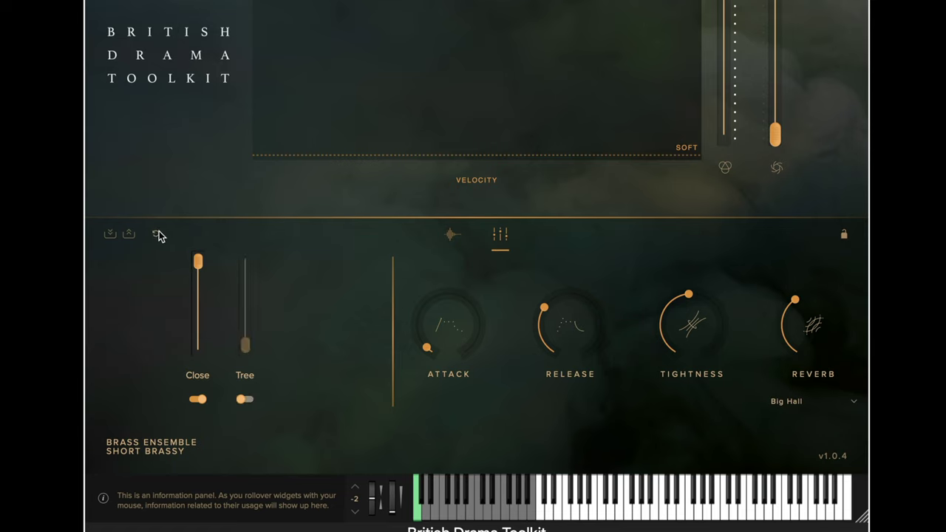
pyautogui.moveTo(244, 344); pyautogui.dragTo(245, 336)
pyautogui.moveTo(247, 170); pyautogui.dragTo(256, 195)
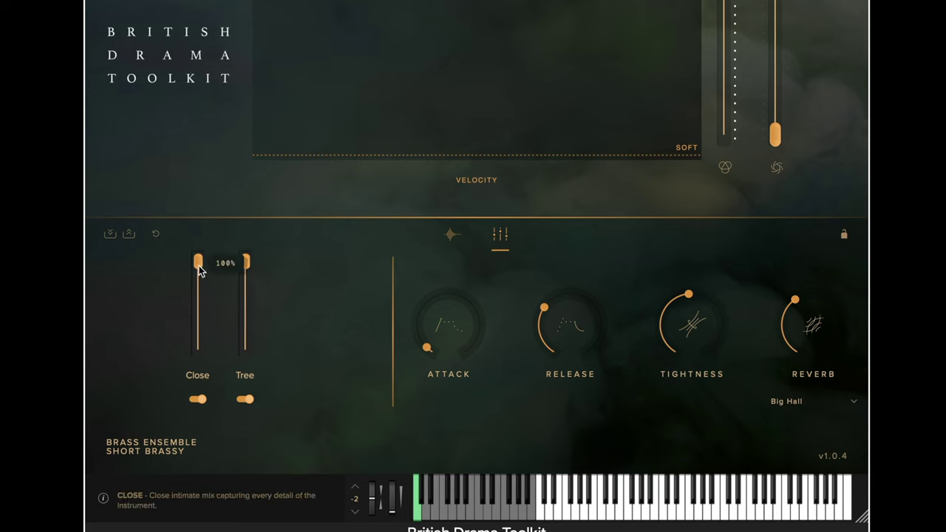
pyautogui.moveTo(199, 270); pyautogui.dragTo(219, 167)
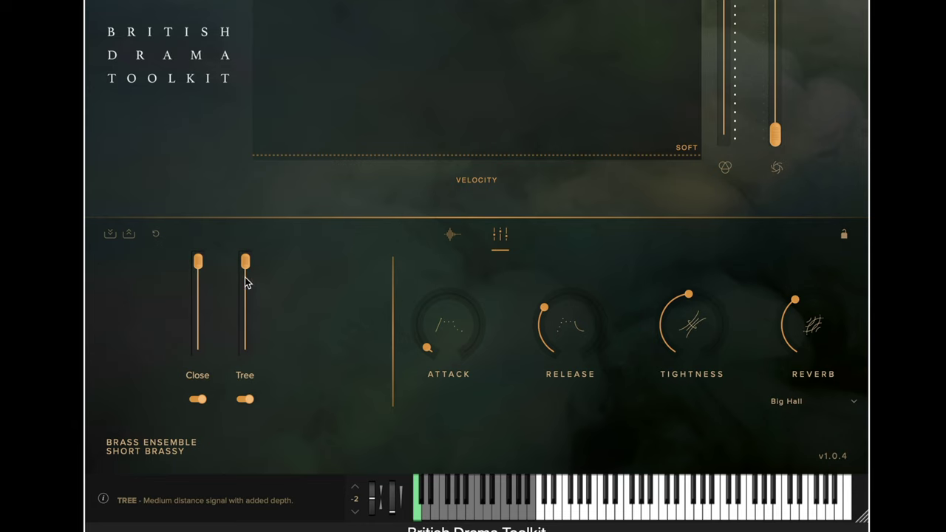
pyautogui.moveTo(249, 264); pyautogui.dragTo(258, 237)
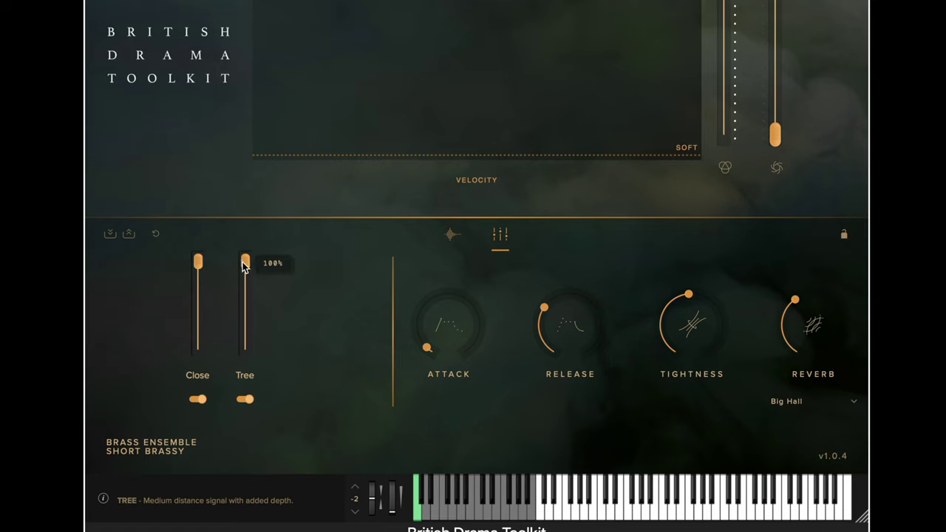
pyautogui.moveTo(245, 266); pyautogui.dragTo(255, 427)
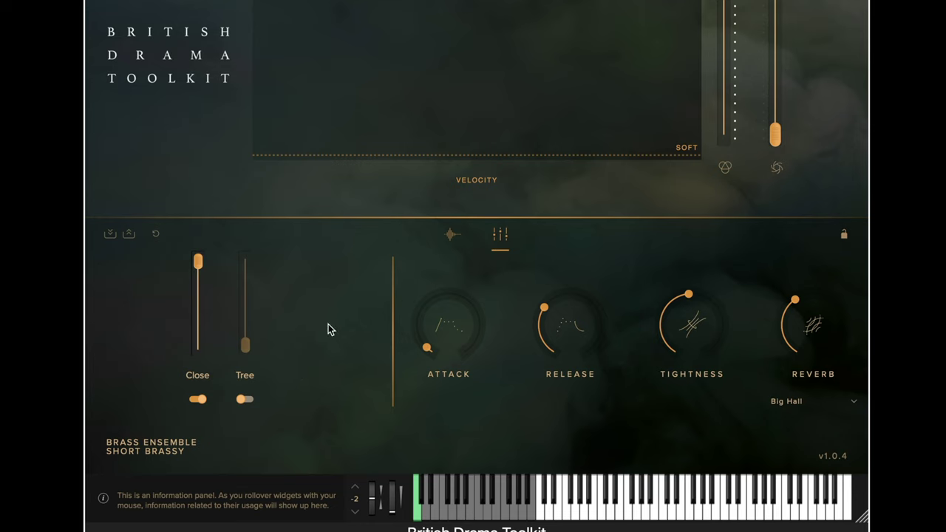
pyautogui.moveTo(436, 339)
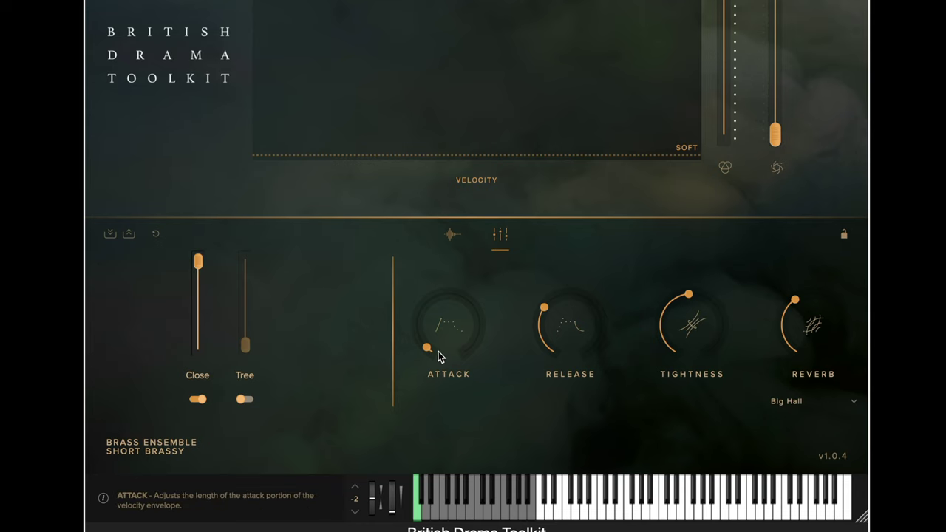
# Raise the Attack and Release knobs, and turn Tightness up to 72%
pyautogui.moveTo(429, 351); pyautogui.dragTo(461, 252)
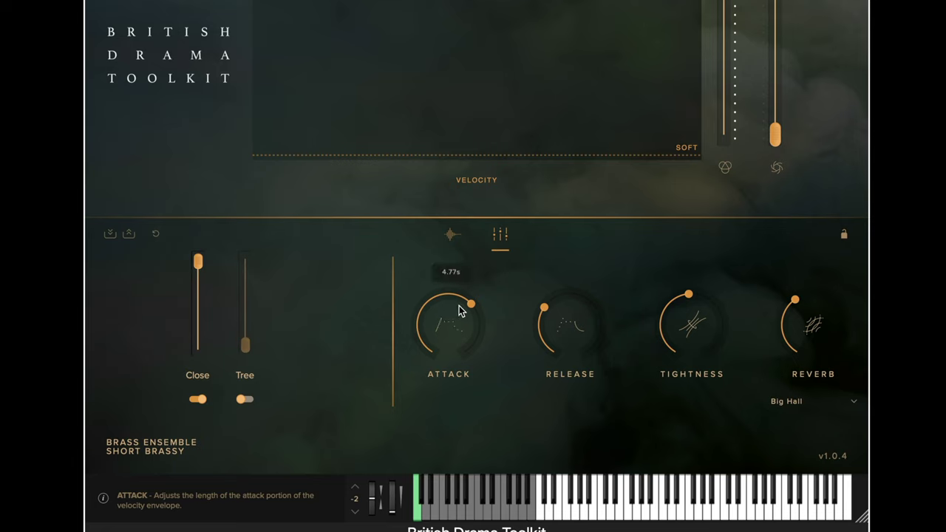
pyautogui.moveTo(561, 303)
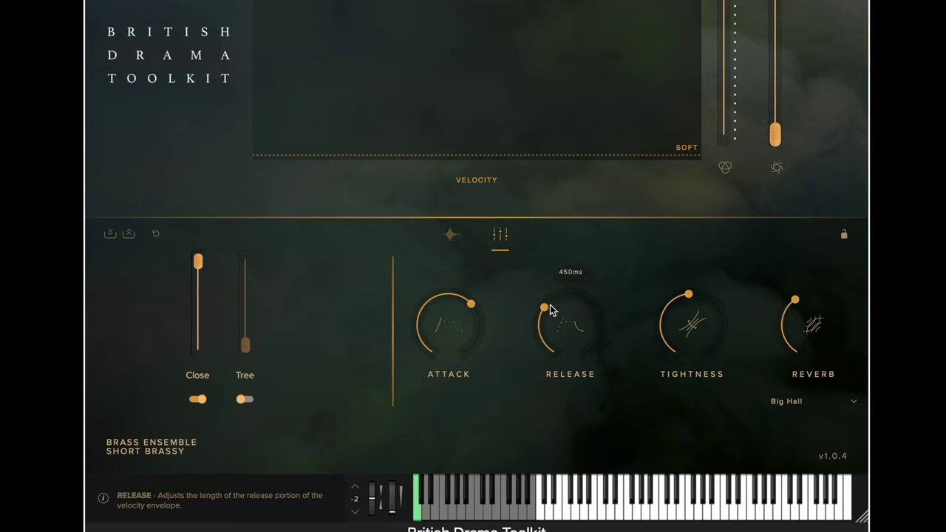
pyautogui.moveTo(544, 308); pyautogui.dragTo(579, 278)
pyautogui.moveTo(706, 351)
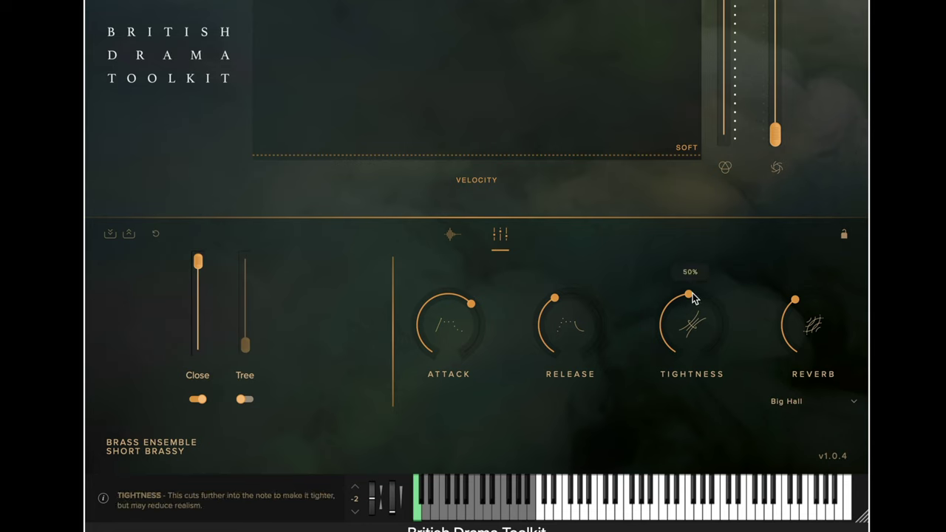
pyautogui.moveTo(693, 292); pyautogui.dragTo(730, 249)
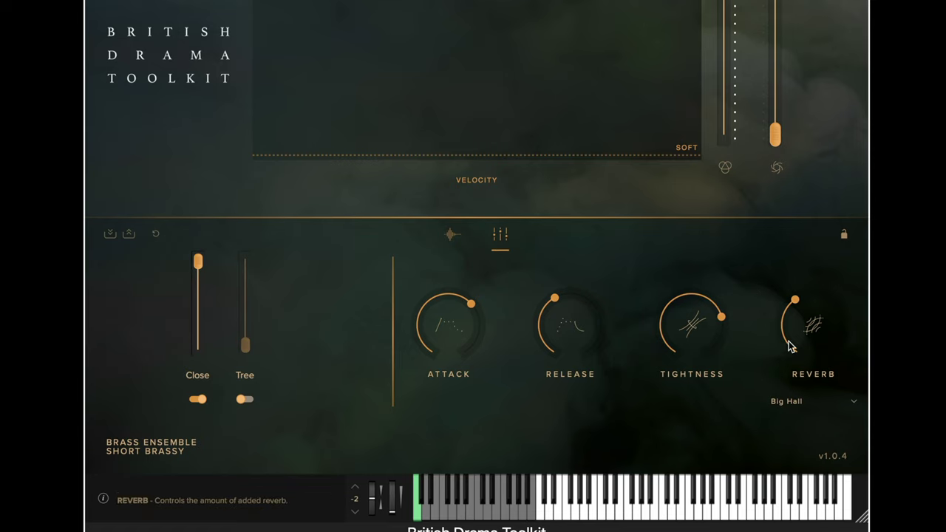
# Raise the reverb amount to 87%, switch the reverb type to Dark Chamber, and lock the mixer
pyautogui.moveTo(796, 324)
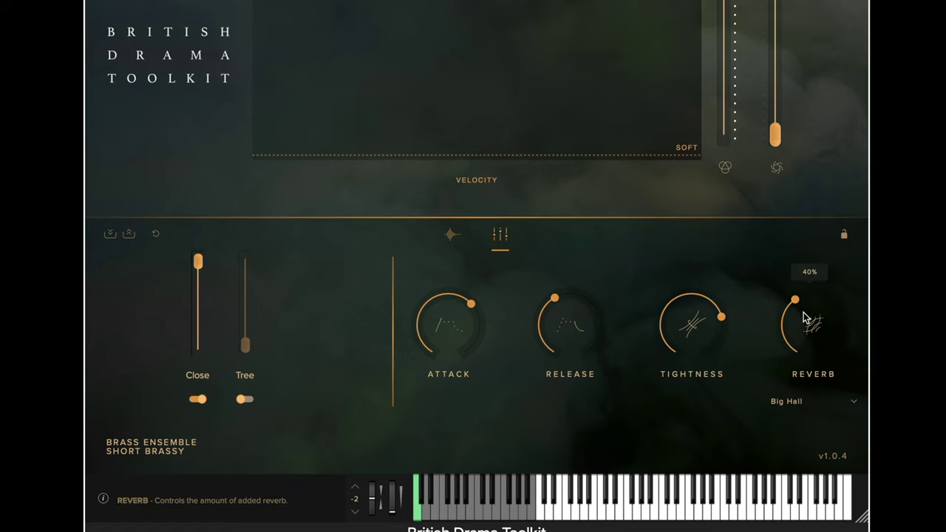
pyautogui.moveTo(801, 312); pyautogui.dragTo(807, 252)
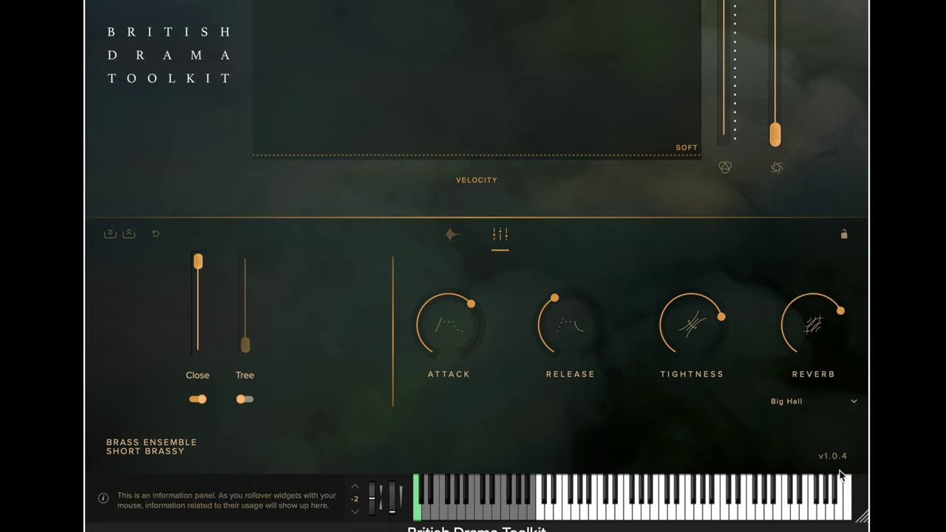
pyautogui.click(855, 405)
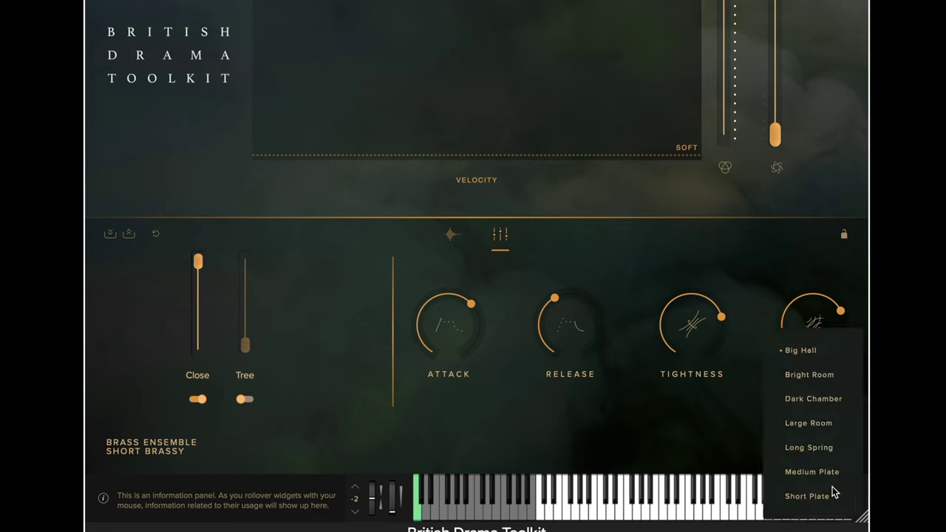
pyautogui.click(830, 401)
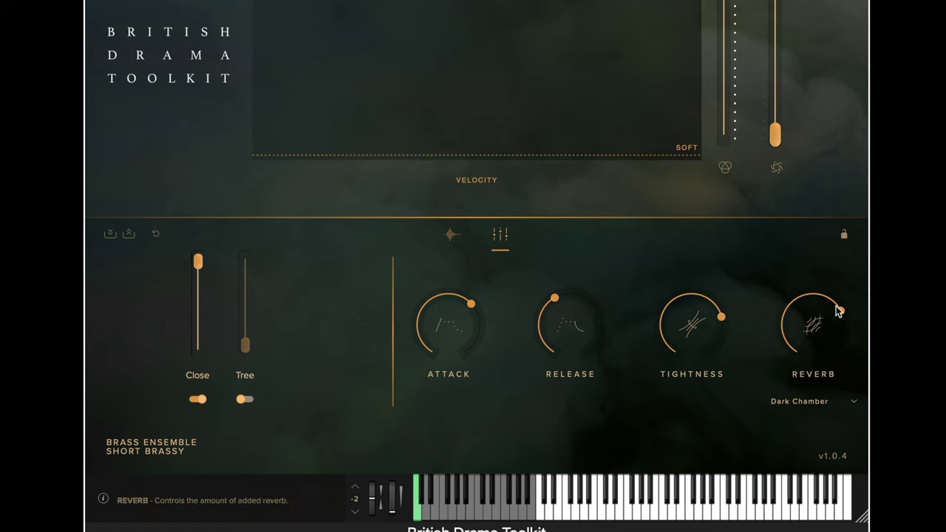
pyautogui.click(843, 235)
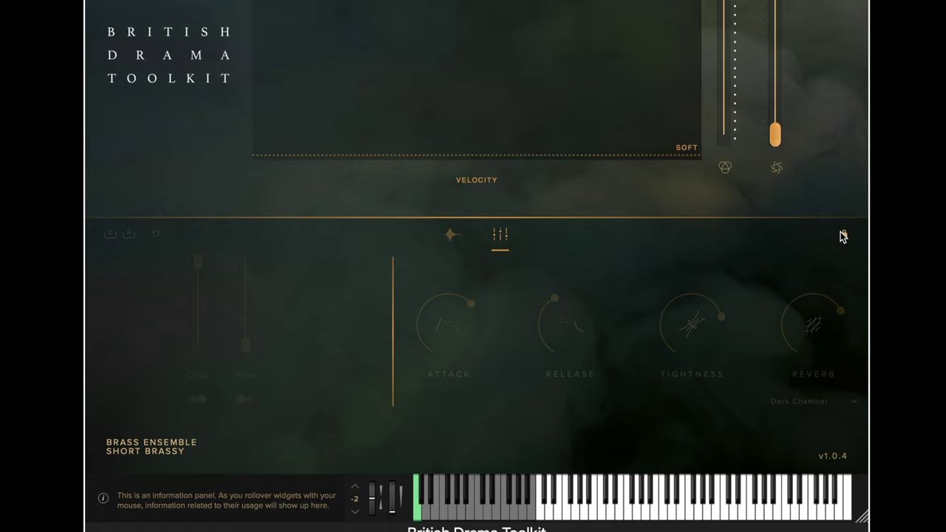